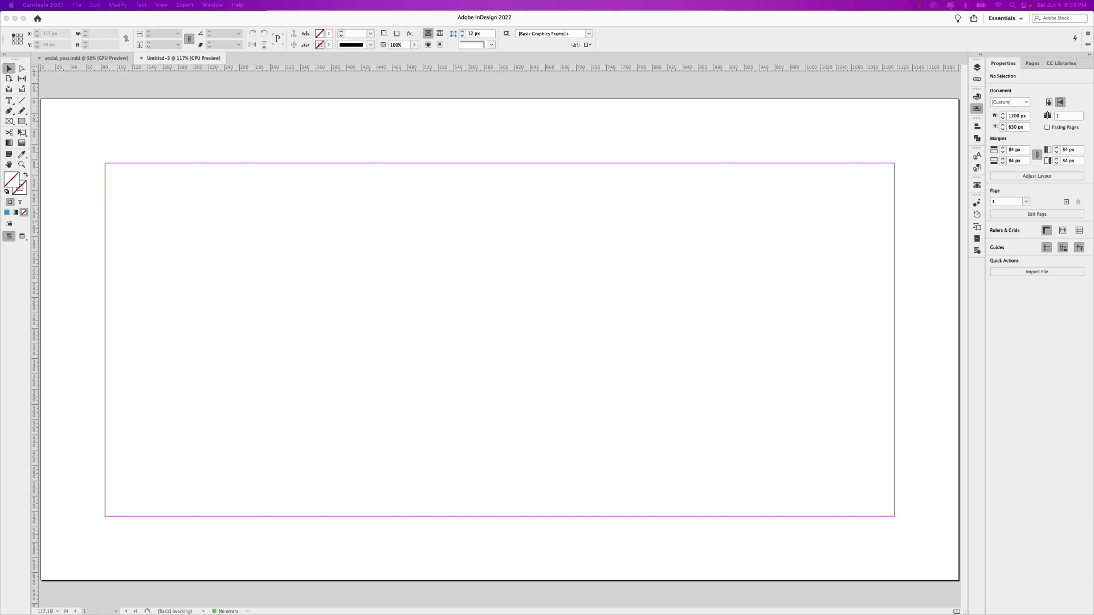
Place the woman-with-headphones image music_main.psd in a 1200 × 630 px frame covering the whole page.
{"action": "left_click_drag", "start_coordinate": [0, 193], "coordinate": [371, 201]}
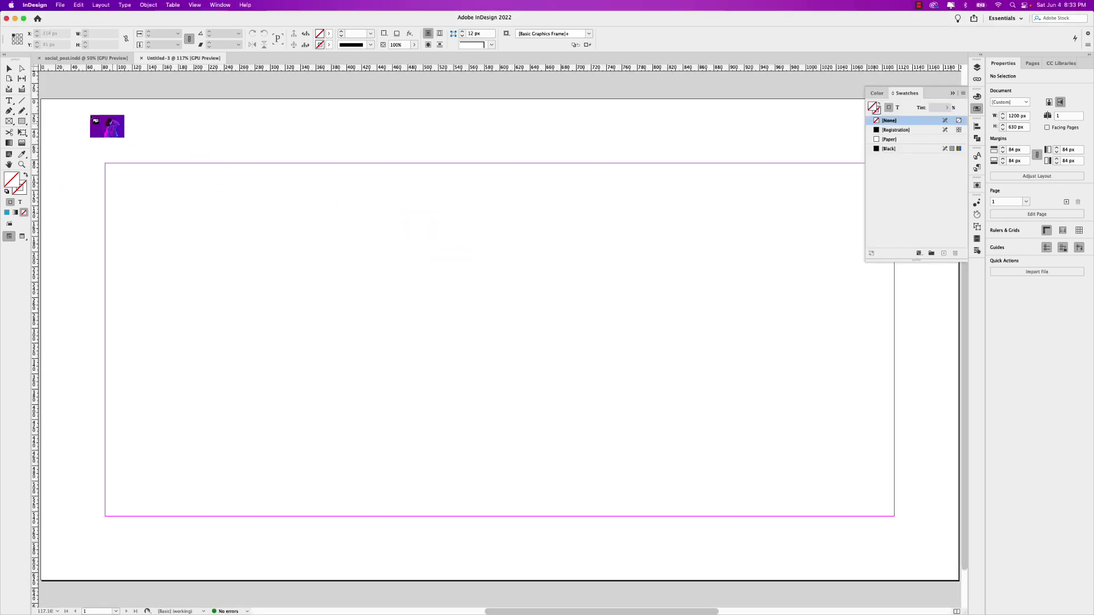
{"action": "scroll", "coordinate": [250, 233], "scroll_direction": "down", "scroll_amount": 1}
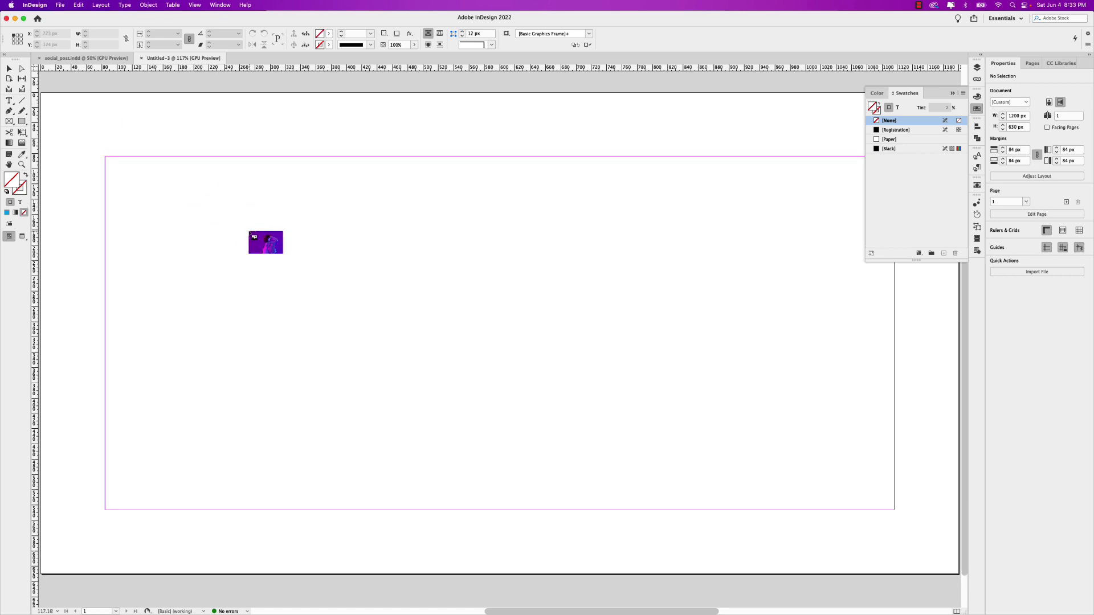
{"action": "key", "text": "super+1"}
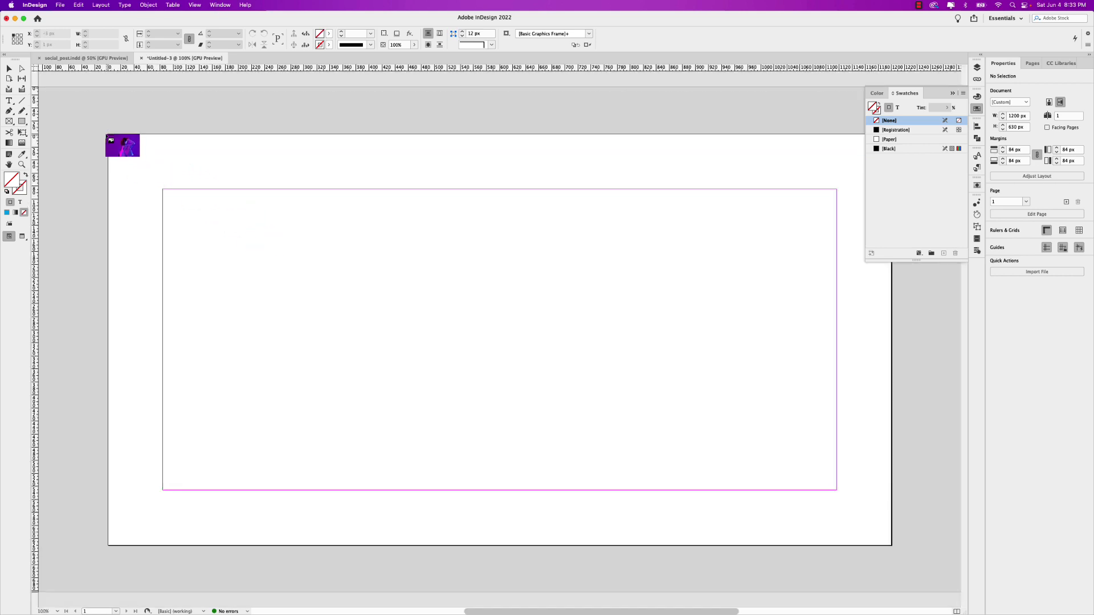
{"action": "left_click_drag", "start_coordinate": [109, 135], "coordinate": [891, 545]}
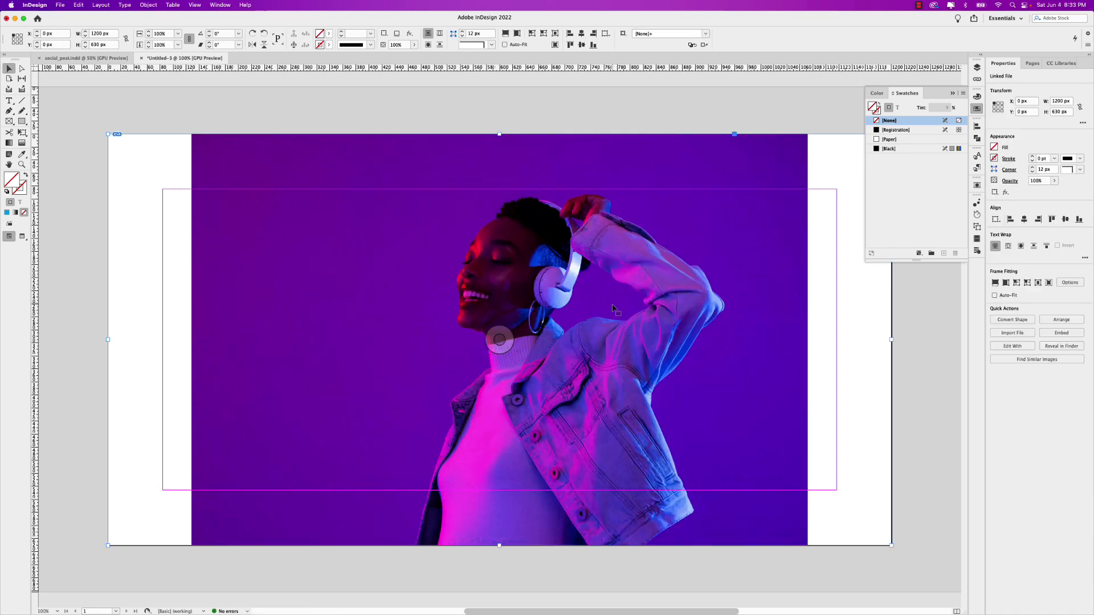
Fill the frame proportionally with the image, then enlarge the image inside its frame to about 75% scale.
{"action": "key", "text": "shift+alt+super+c"}
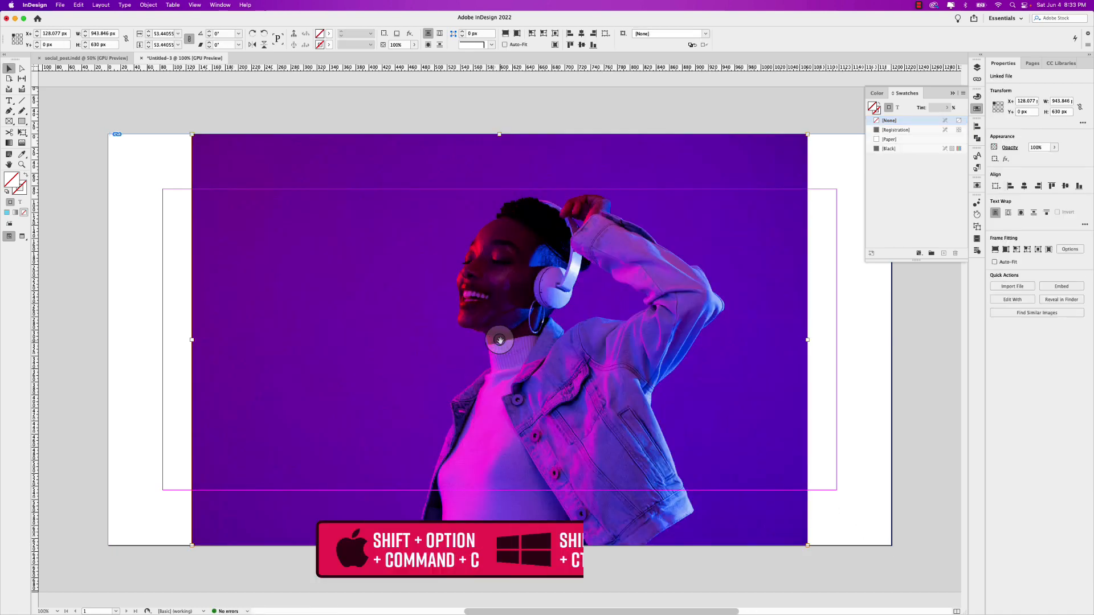
{"action": "key", "text": "shift+alt+super+c"}
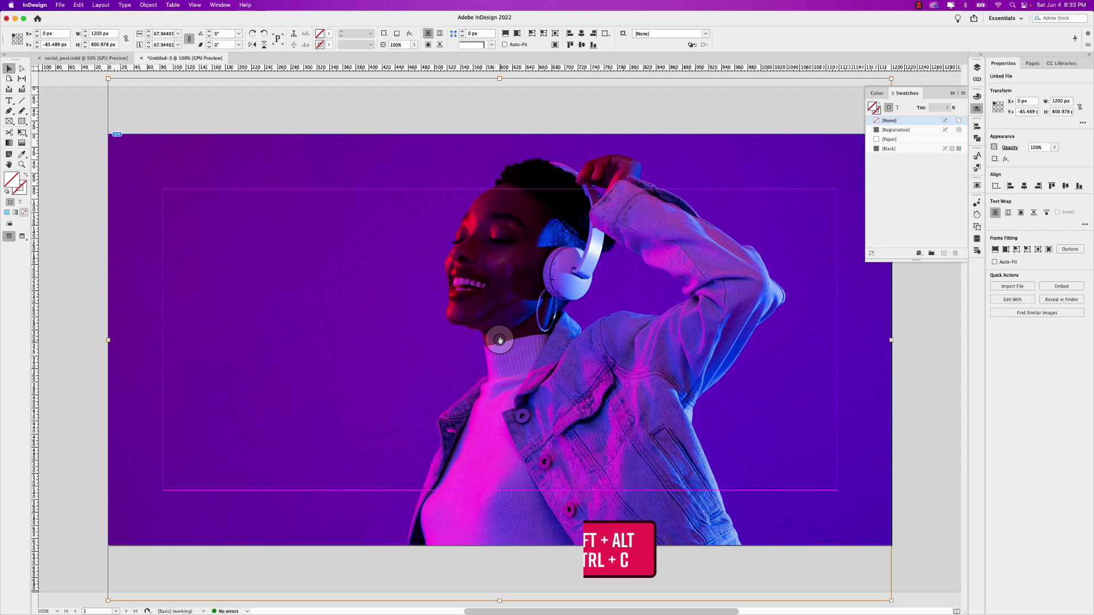
{"action": "key", "text": "alt+super+period"}
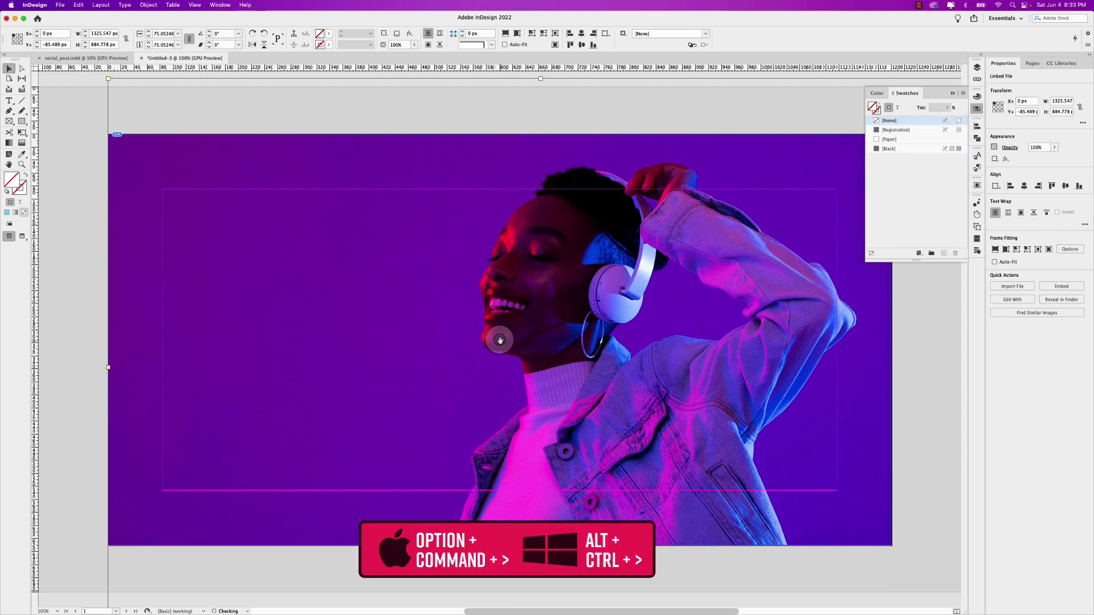
{"action": "left_click", "coordinate": [89, 142]}
{"action": "scroll", "coordinate": [615, 194], "scroll_direction": "right", "scroll_amount": 3}
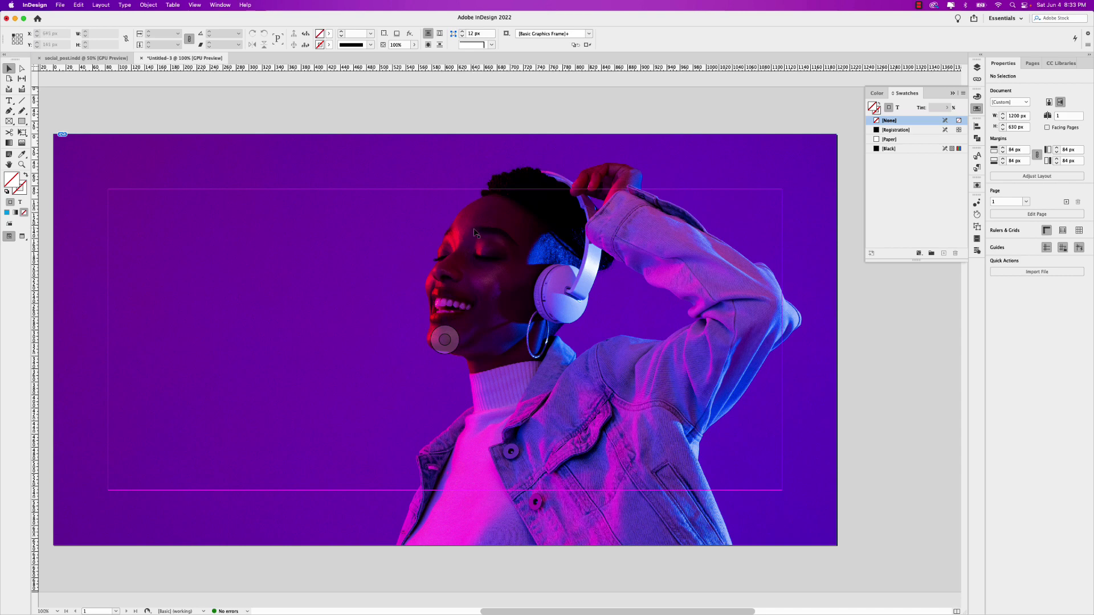
Duplicate the full-page image in place, then test the copy by moving it down and undo that move.
{"action": "left_click", "coordinate": [420, 261]}
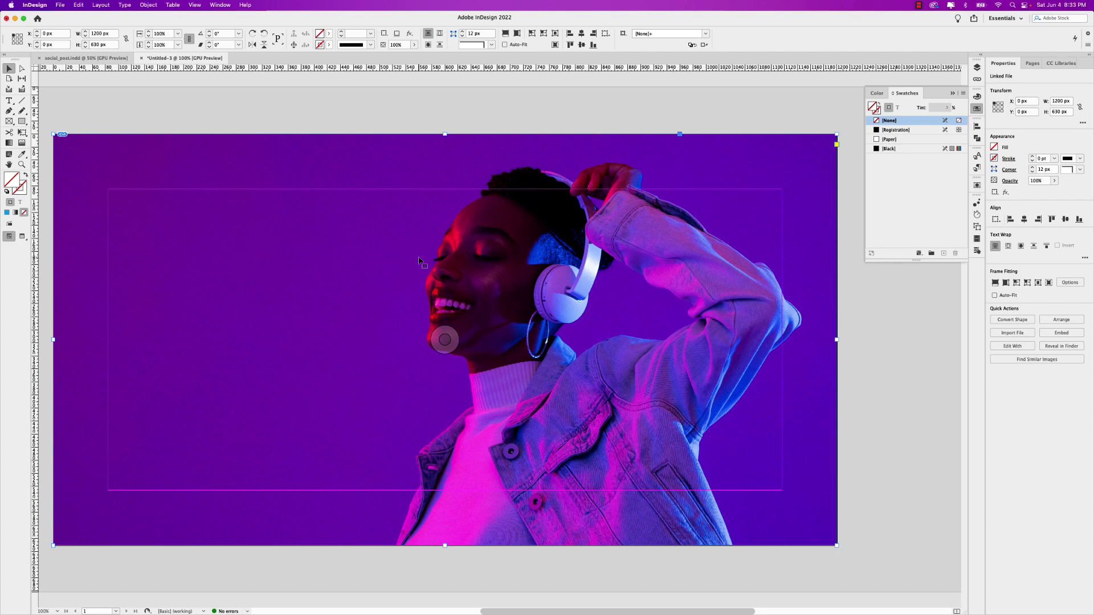
{"action": "key", "text": "shift+alt+super+v"}
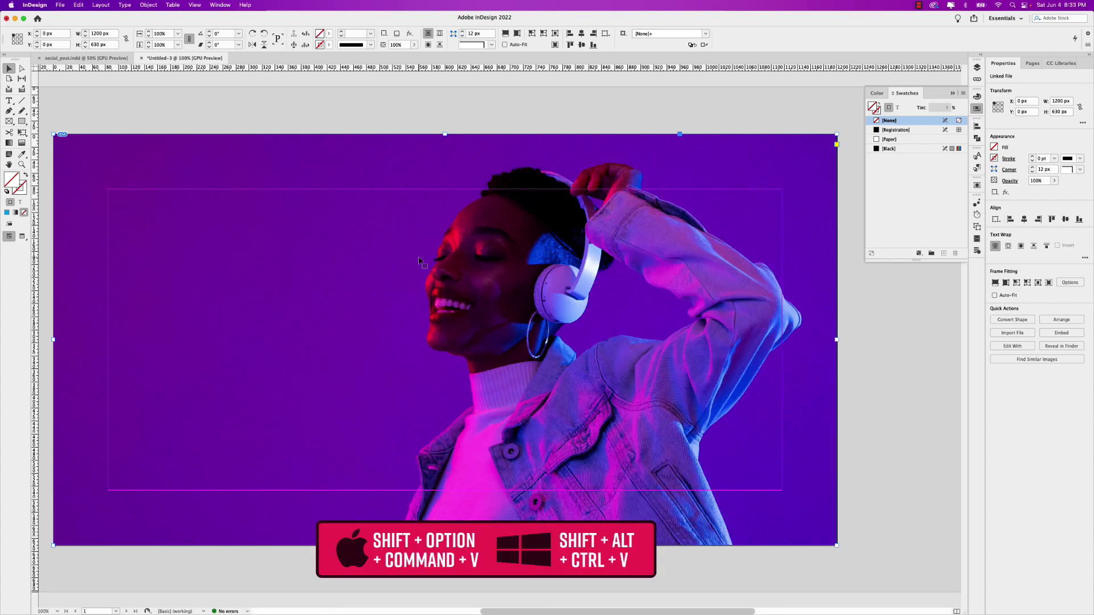
{"action": "left_click", "coordinate": [78, 5]}
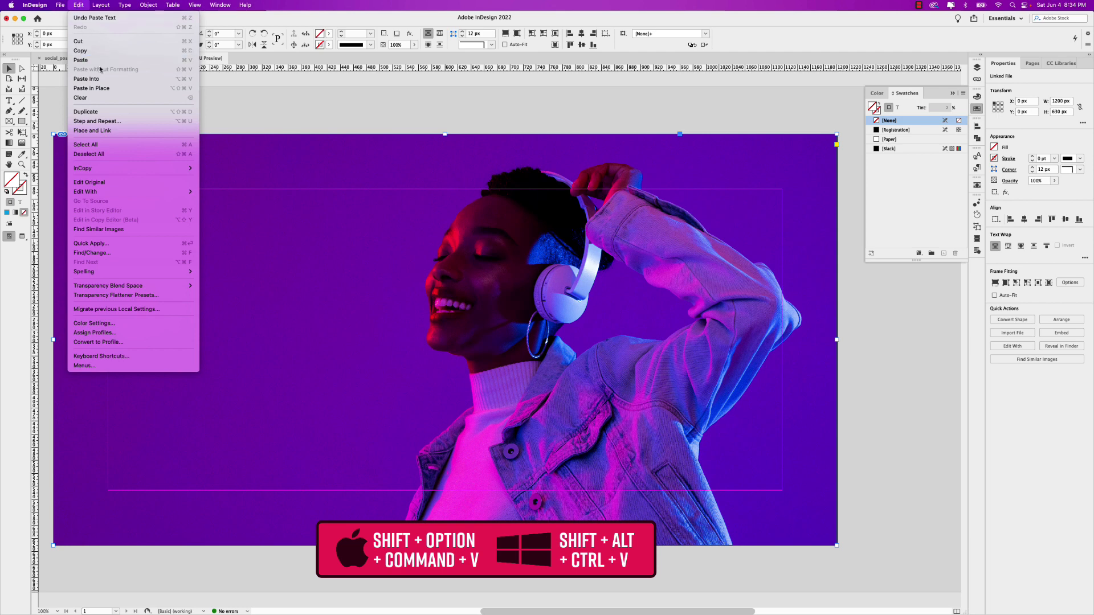
{"action": "left_click", "coordinate": [103, 88]}
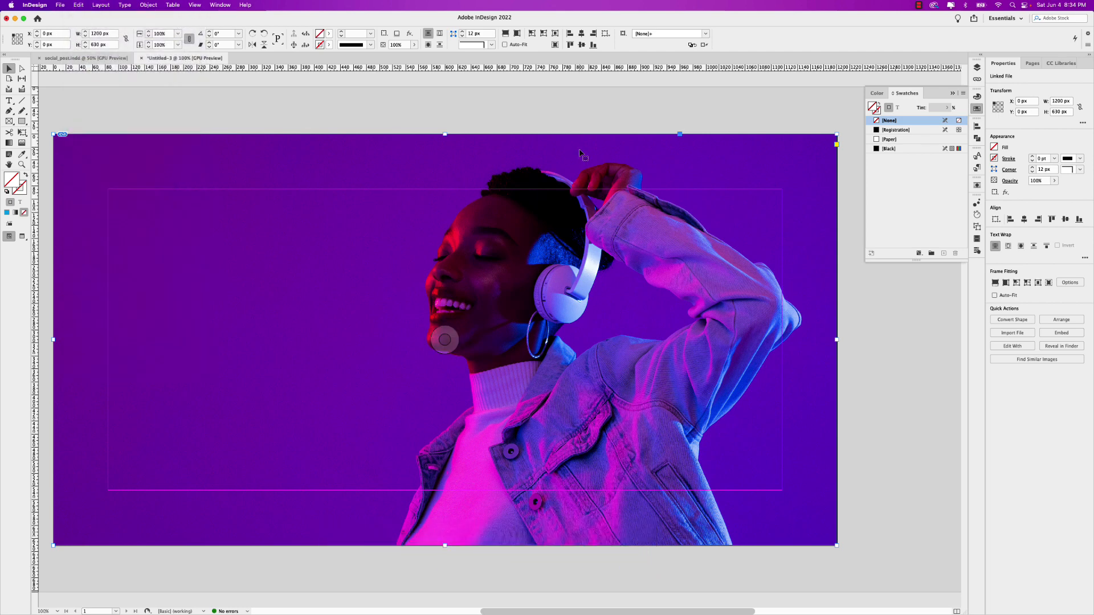
{"action": "left_click_drag", "start_coordinate": [574, 176], "coordinate": [571, 278]}
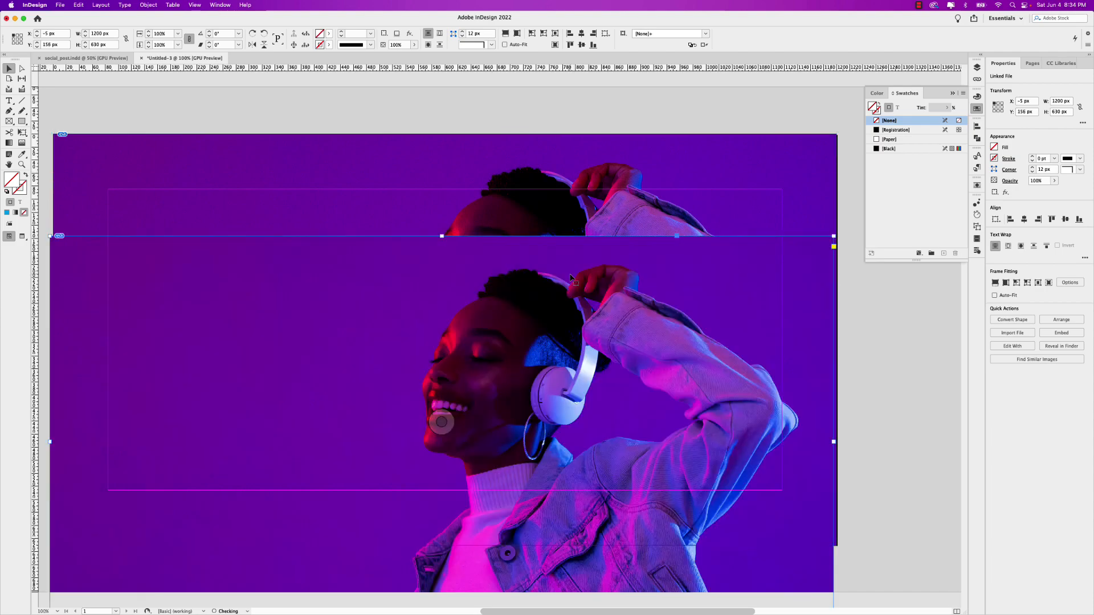
{"action": "key", "text": "super+z"}
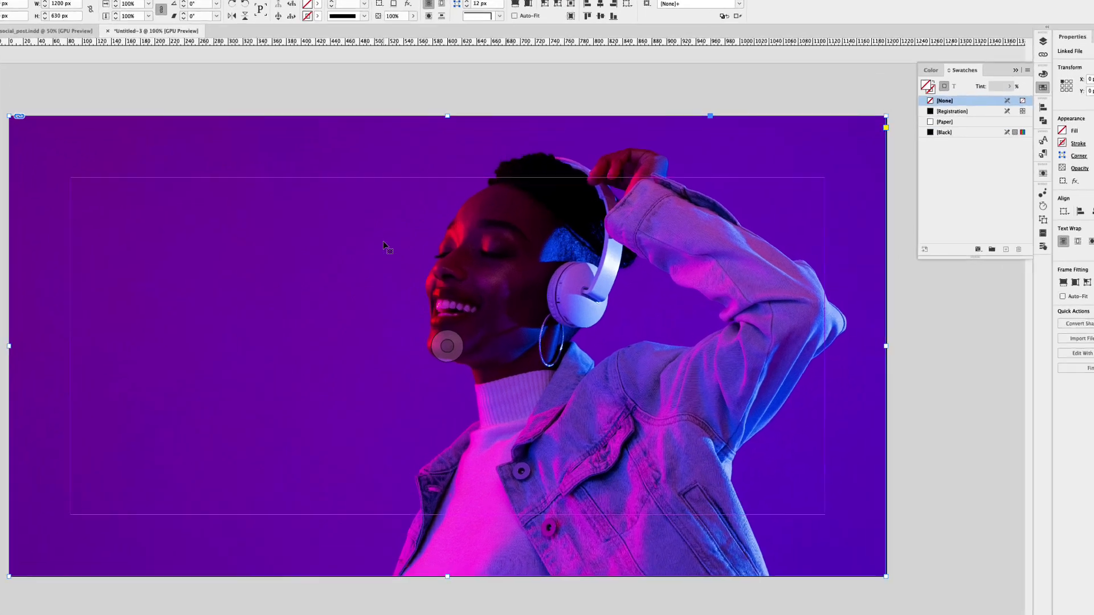
Hide the "main image bg" layer of the duplicated image through its object layer options.
{"action": "right_click", "coordinate": [404, 275]}
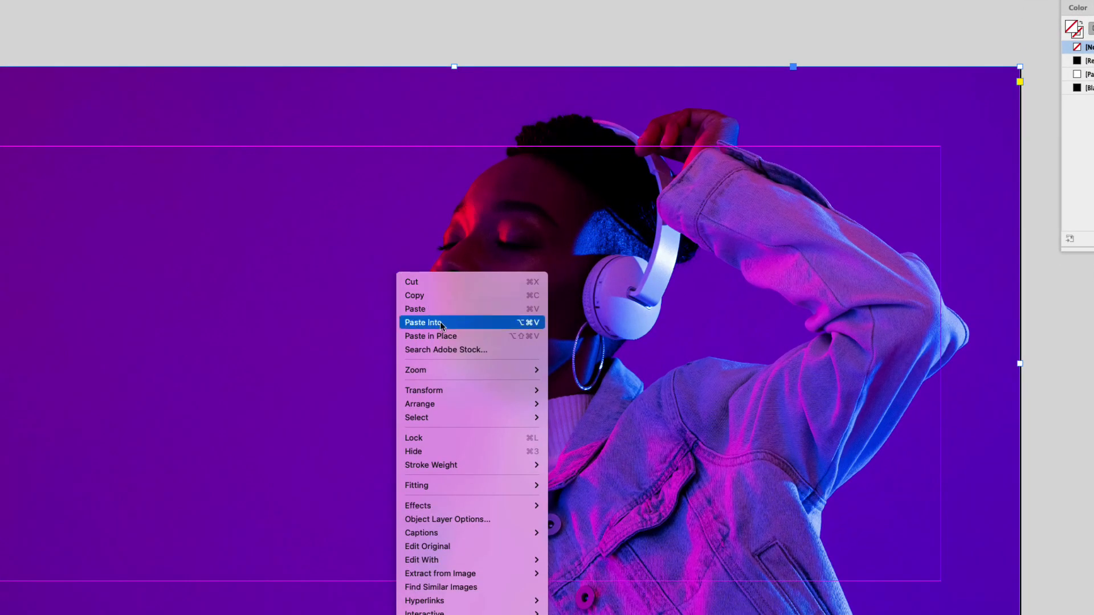
{"action": "left_click", "coordinate": [499, 519]}
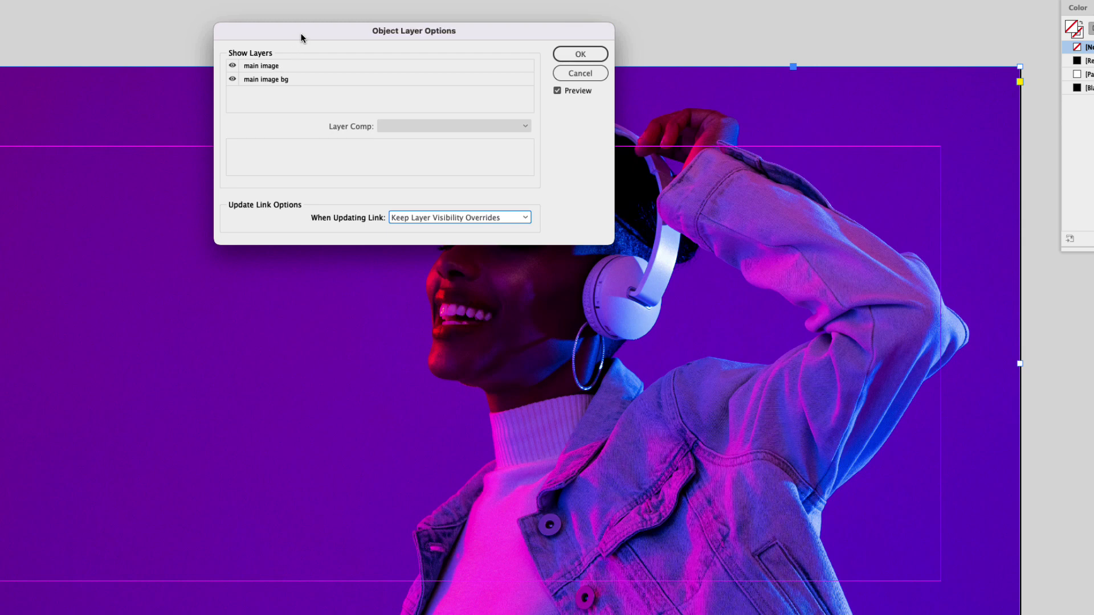
{"action": "left_click_drag", "start_coordinate": [302, 37], "coordinate": [317, 146]}
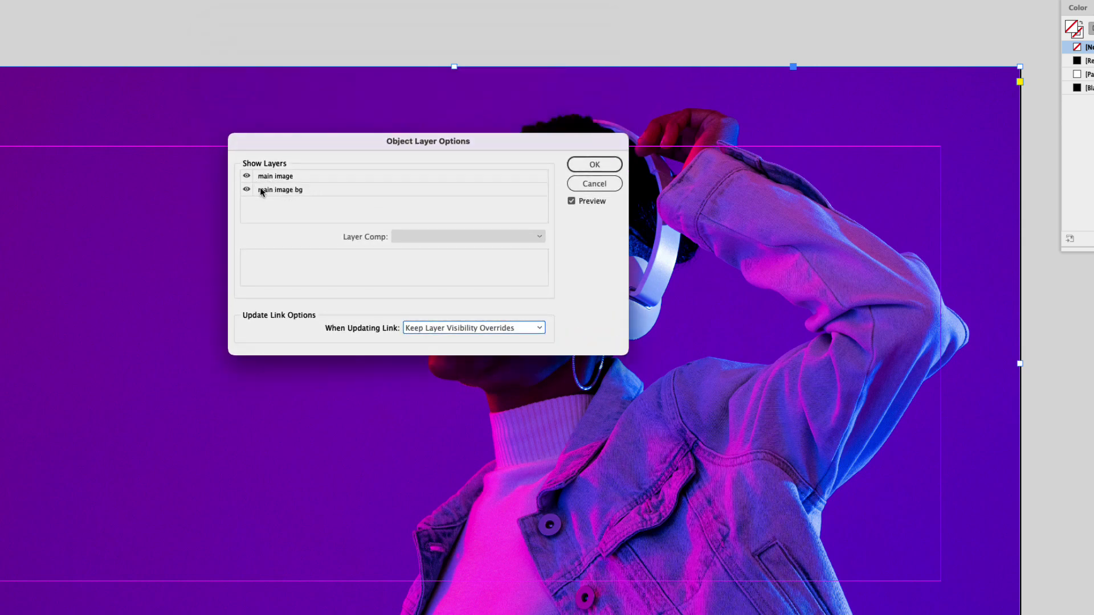
{"action": "left_click", "coordinate": [243, 189]}
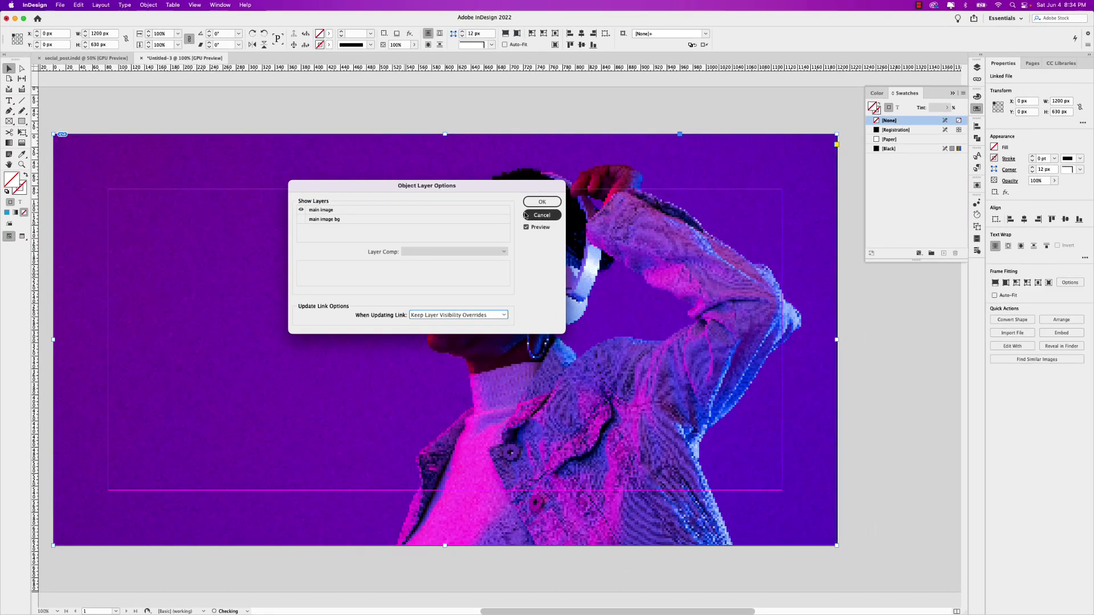
{"action": "left_click", "coordinate": [594, 165]}
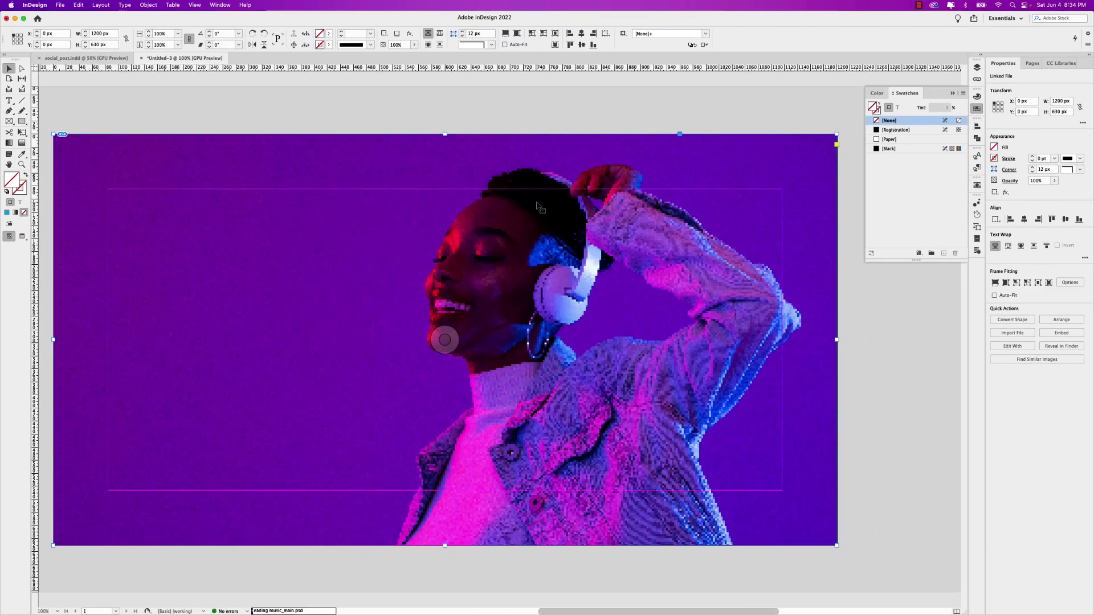
Place the diagonal-stripe graphic Artwork 78 from the CC library over the woman at X 600 px, Y 71 px.
{"action": "left_click", "coordinate": [1055, 66]}
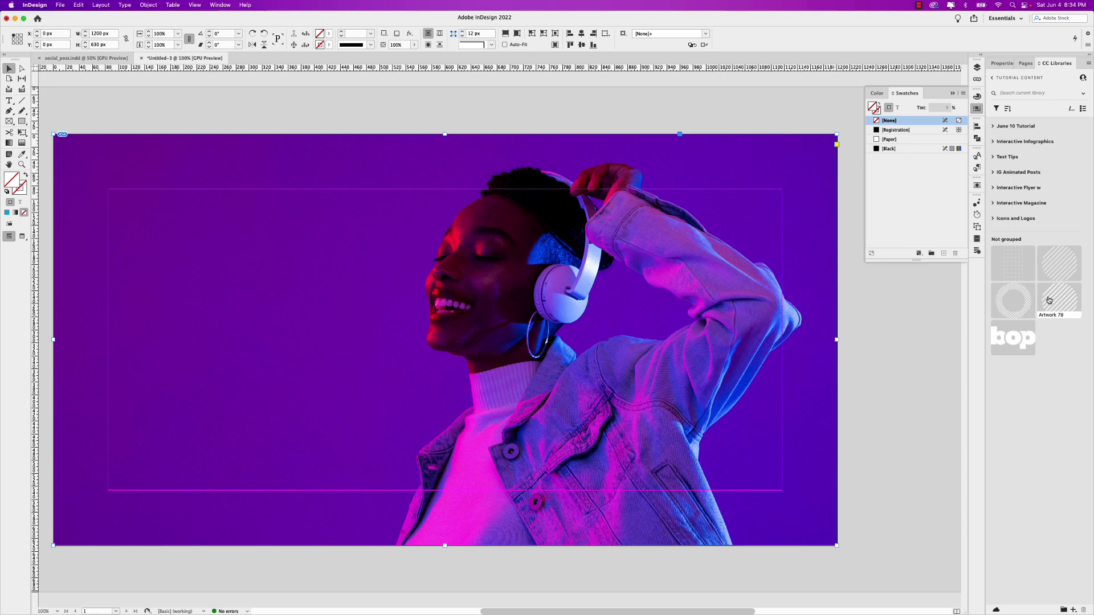
{"action": "left_click_drag", "start_coordinate": [1055, 306], "coordinate": [581, 113]}
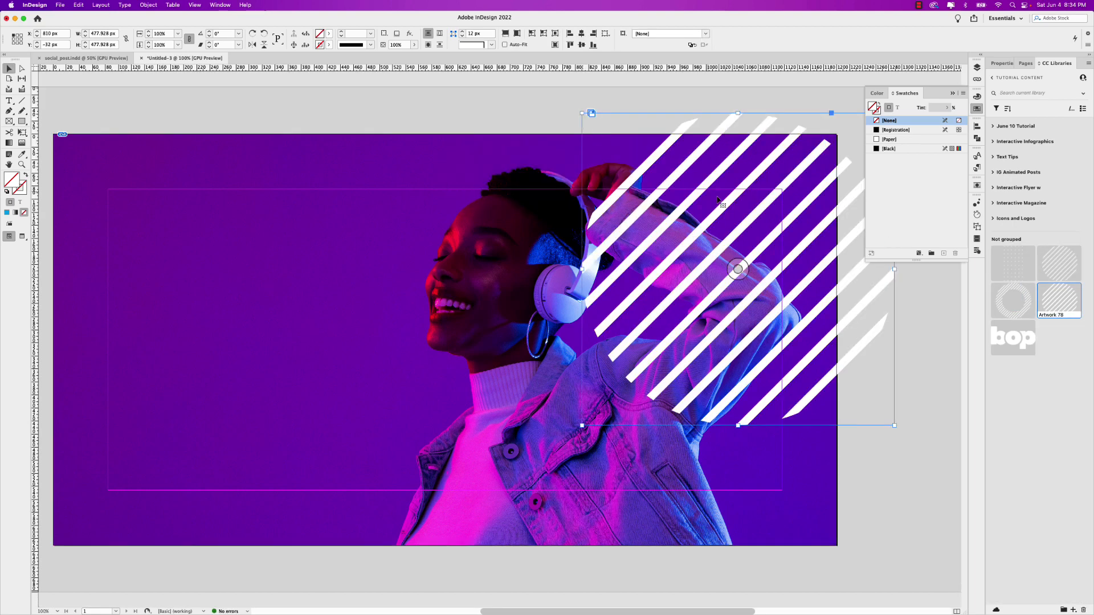
{"action": "left_click_drag", "start_coordinate": [769, 208], "coordinate": [629, 284]}
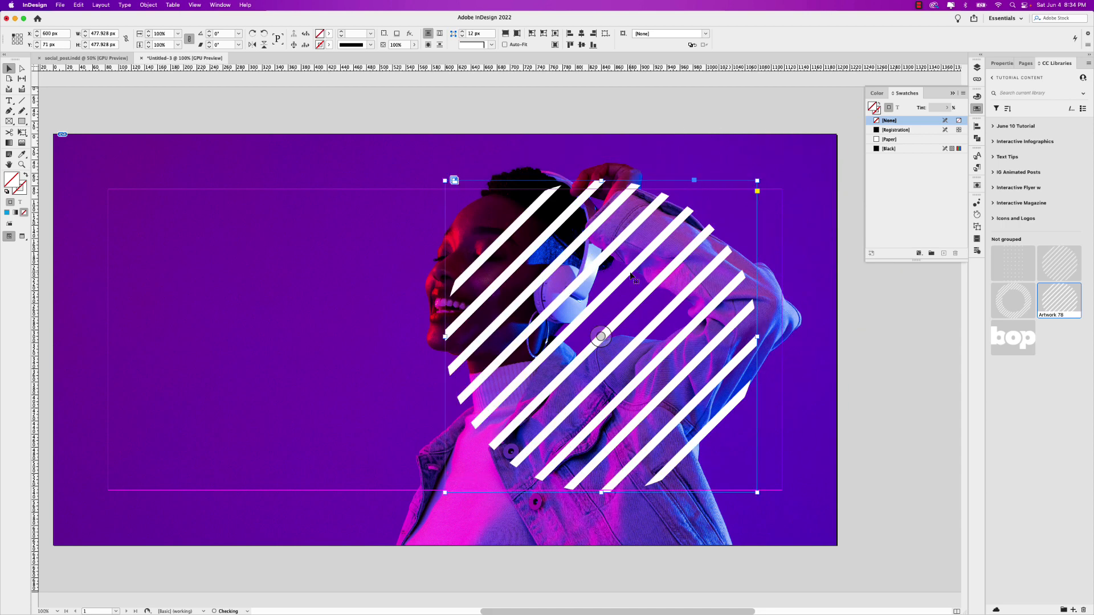
Reorder the layer objects so Artwork 78.ai sits between the two music_main.psd images.
{"action": "left_click", "coordinate": [977, 68]}
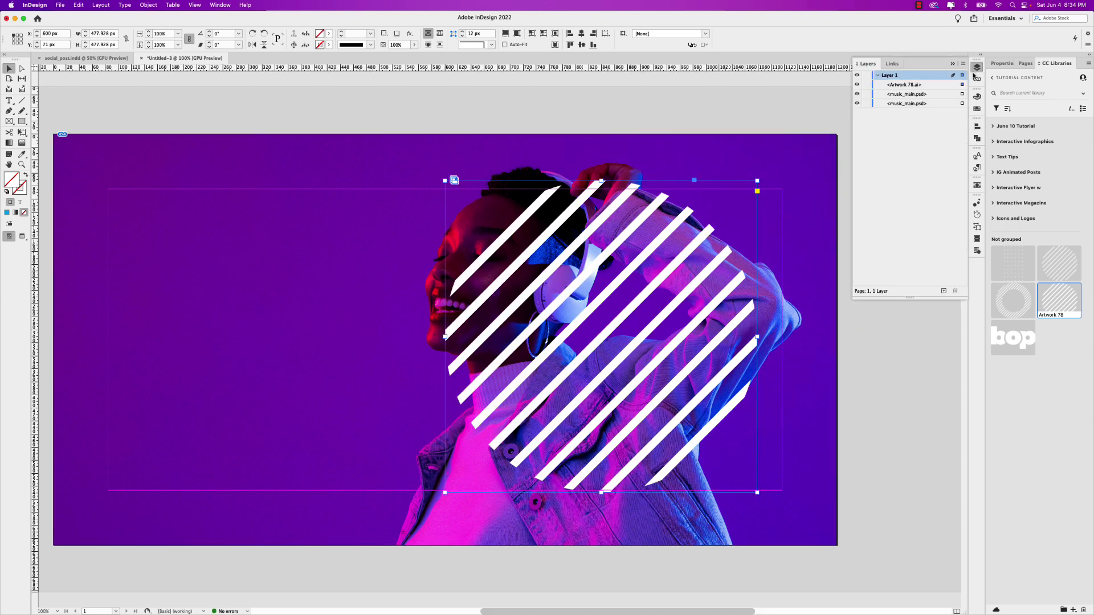
{"action": "left_click", "coordinate": [900, 86]}
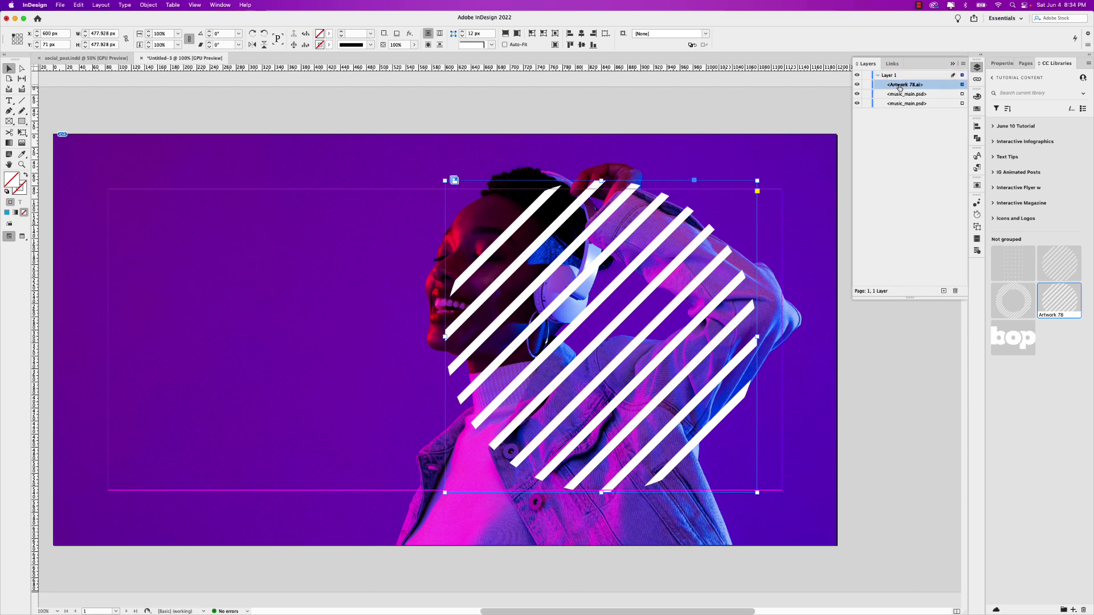
{"action": "left_click_drag", "start_coordinate": [906, 87], "coordinate": [905, 97]}
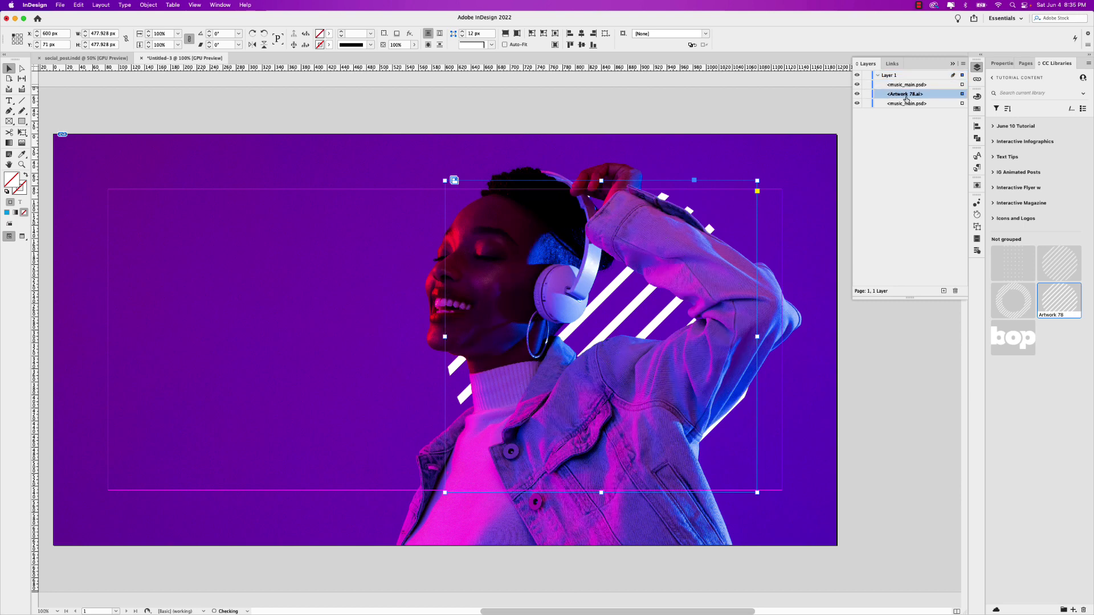
Enlarge the stripe graphic to about 520 px square and shift it to X 590 px behind the woman.
{"action": "left_click_drag", "start_coordinate": [757, 181], "coordinate": [784, 153]}
{"action": "key", "text": "shift+Down"}
{"action": "key", "text": "shift+Down"}
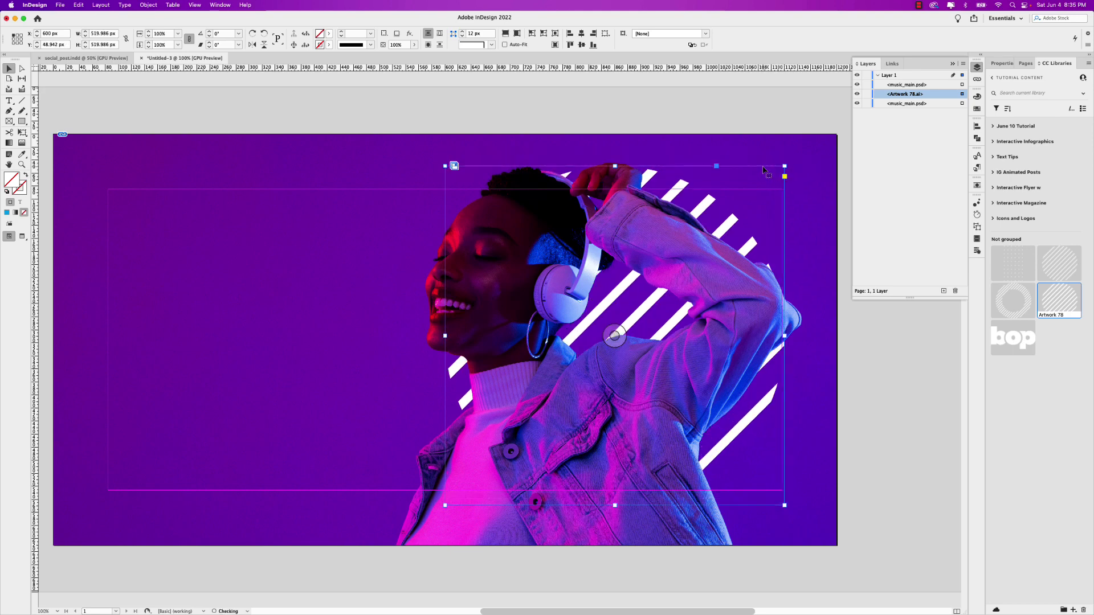
{"action": "key", "text": "shift+Left"}
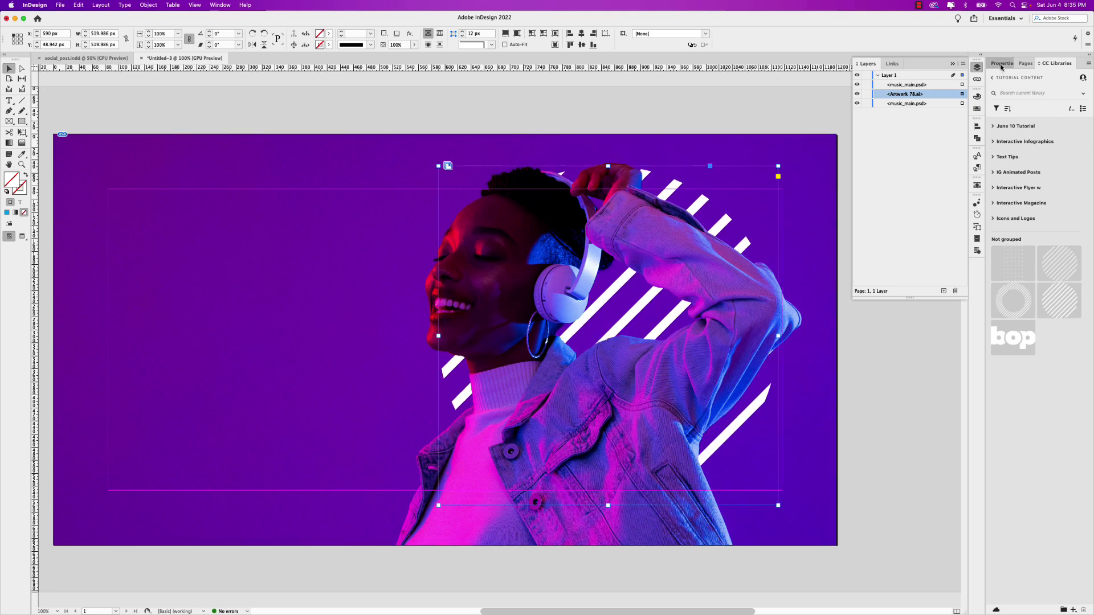
Set the stripe graphic's blending mode to Hard Light and its opacity to about 60%, then deselect it.
{"action": "left_click", "coordinate": [1002, 63]}
{"action": "left_click", "coordinate": [1011, 181]}
{"action": "left_click", "coordinate": [949, 195]}
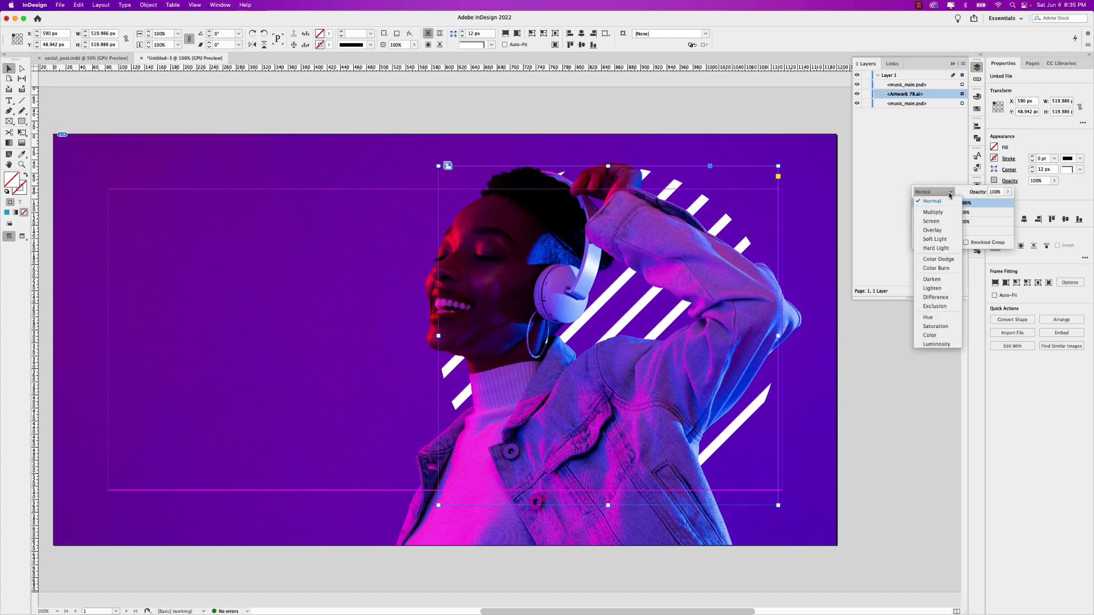
{"action": "left_click", "coordinate": [939, 251]}
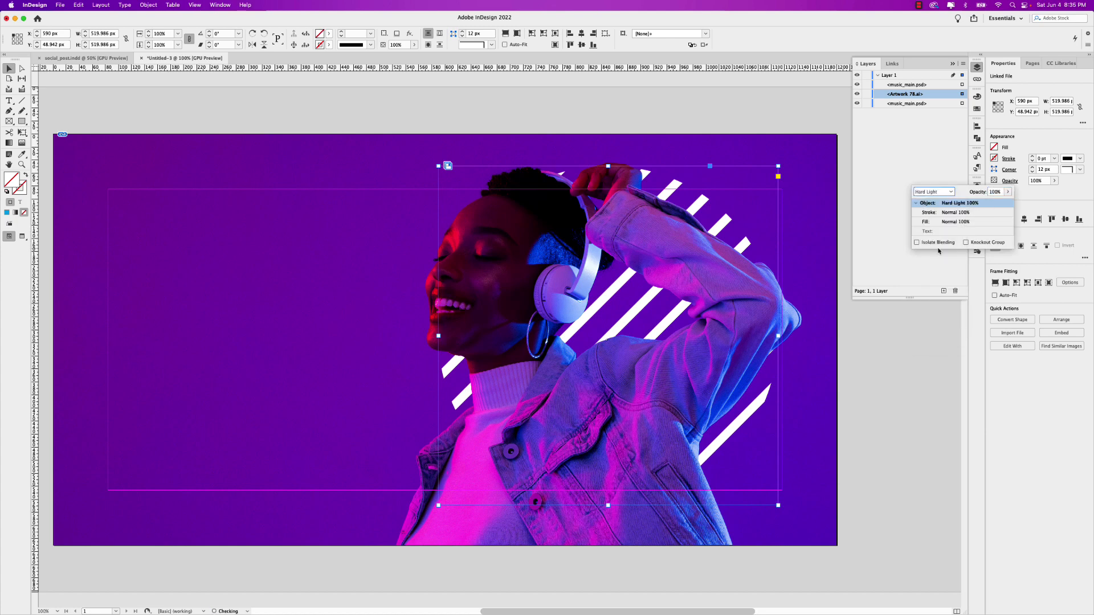
{"action": "left_click", "coordinate": [1008, 192]}
{"action": "left_click_drag", "start_coordinate": [1008, 202], "coordinate": [991, 204]}
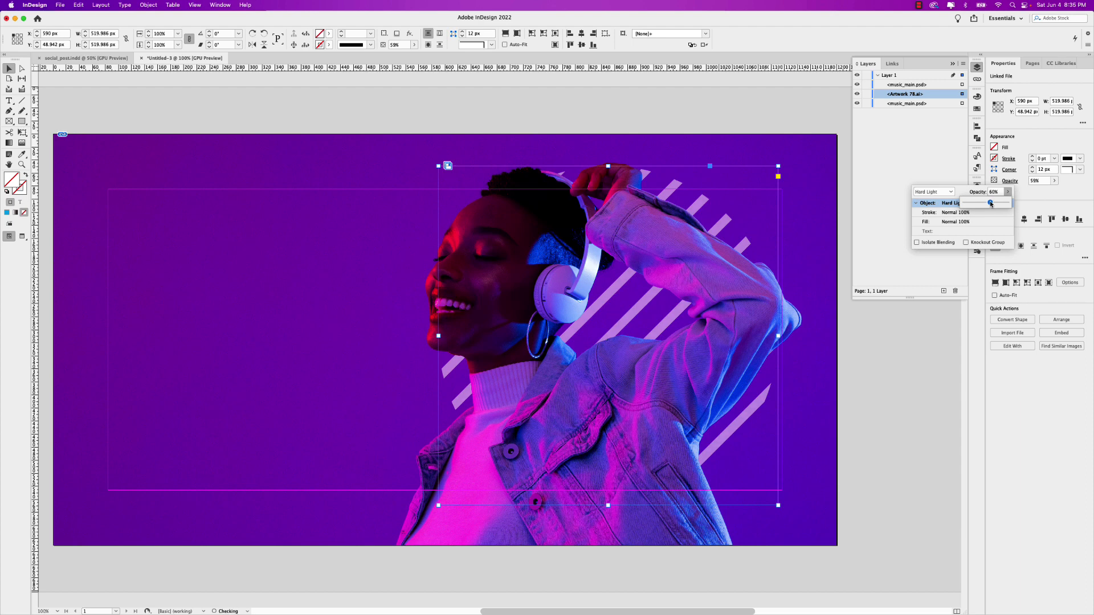
{"action": "left_click", "coordinate": [660, 118]}
{"action": "left_click", "coordinate": [659, 119]}
Copy the headline, brush underline and "Sign up and save 15%" text from social_post.indd into the new document in place.
{"action": "scroll", "coordinate": [290, 224], "scroll_direction": "left", "scroll_amount": 3}
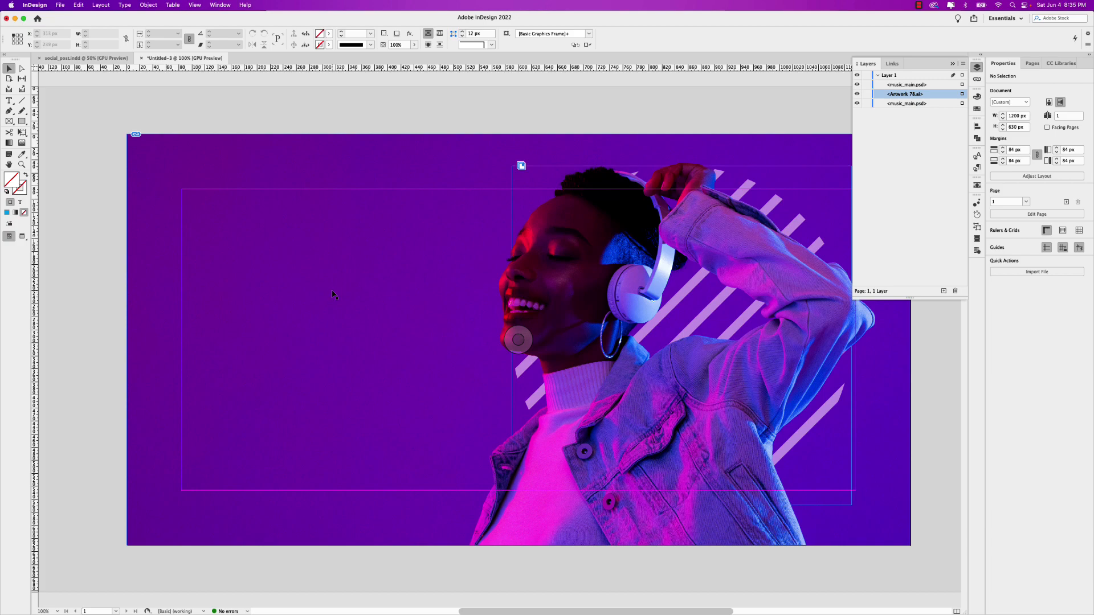
{"action": "left_click", "coordinate": [88, 58]}
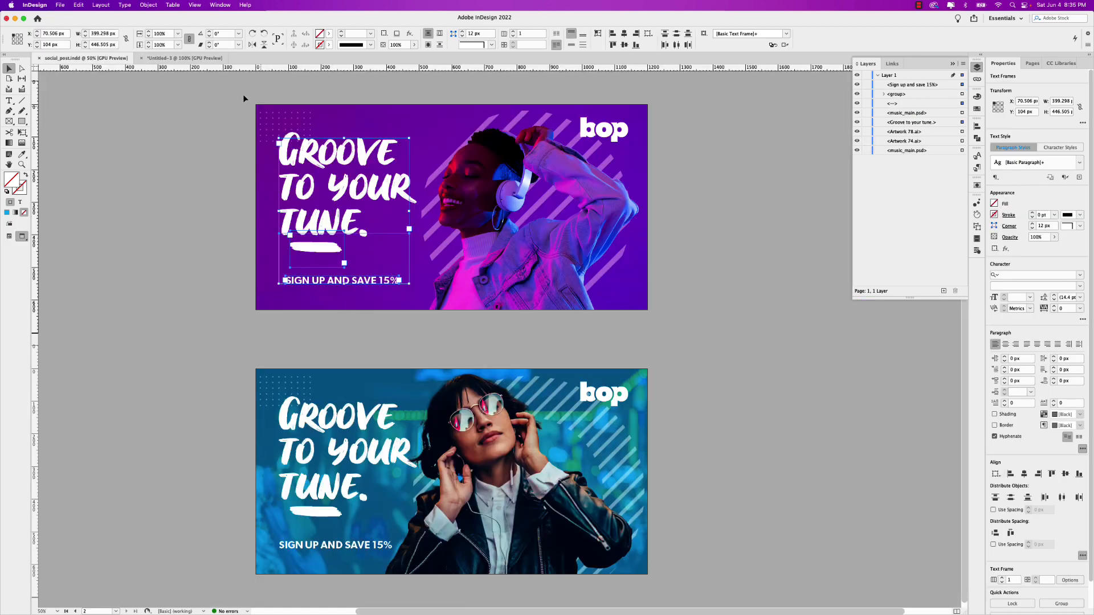
{"action": "left_click", "coordinate": [184, 58]}
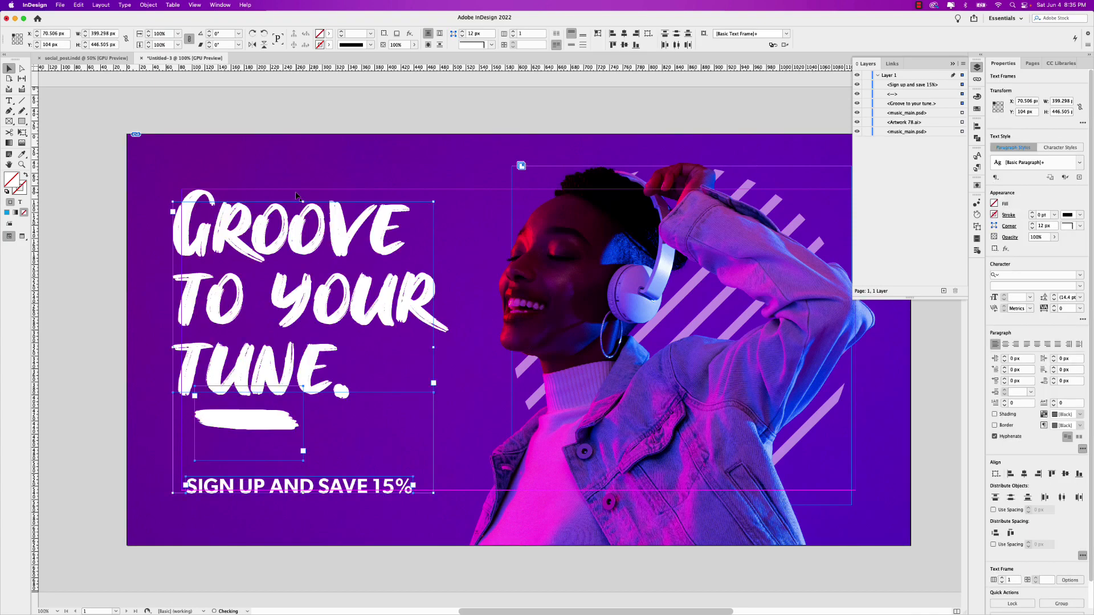
Place the white bop logo, Artwork 79, from the CC library in the page's upper-right corner and scale it down.
{"action": "left_click", "coordinate": [1056, 64]}
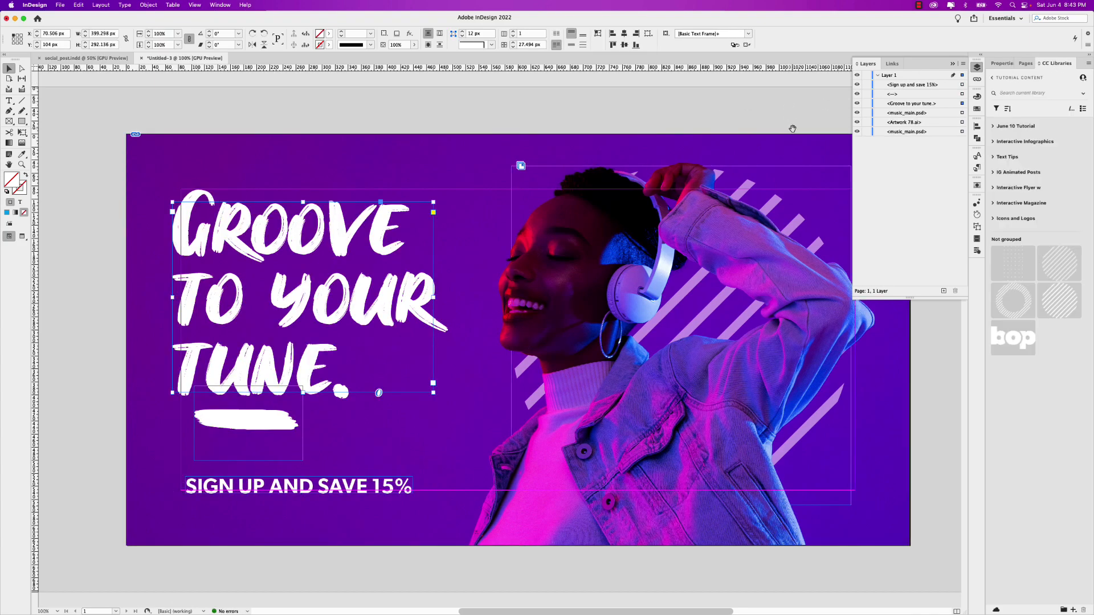
{"action": "left_click_drag", "start_coordinate": [792, 129], "coordinate": [677, 131]}
{"action": "left_click_drag", "start_coordinate": [1011, 342], "coordinate": [712, 110]}
{"action": "left_click_drag", "start_coordinate": [802, 145], "coordinate": [759, 191]}
{"action": "left_click_drag", "start_coordinate": [785, 154], "coordinate": [752, 190]}
Deselect the logo and view the whole layout in Preview mode without guides and frame edges.
{"action": "left_click", "coordinate": [817, 179]}
{"action": "key", "text": "w"}
{"action": "left_click", "coordinate": [795, 197]}
{"action": "scroll", "coordinate": [719, 268], "scroll_direction": "left", "scroll_amount": 2}
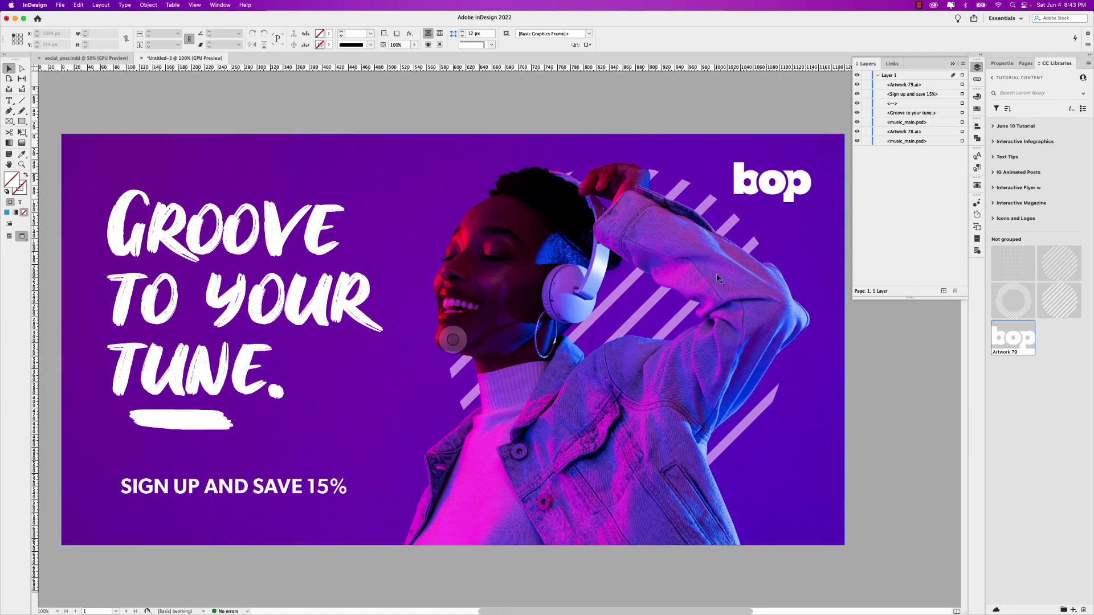
Add a second, blank page to the document after page 1.
{"action": "key", "text": "super+minus"}
{"action": "left_click_drag", "start_coordinate": [504, 337], "coordinate": [525, 278]}
{"action": "left_click", "coordinate": [1001, 64]}
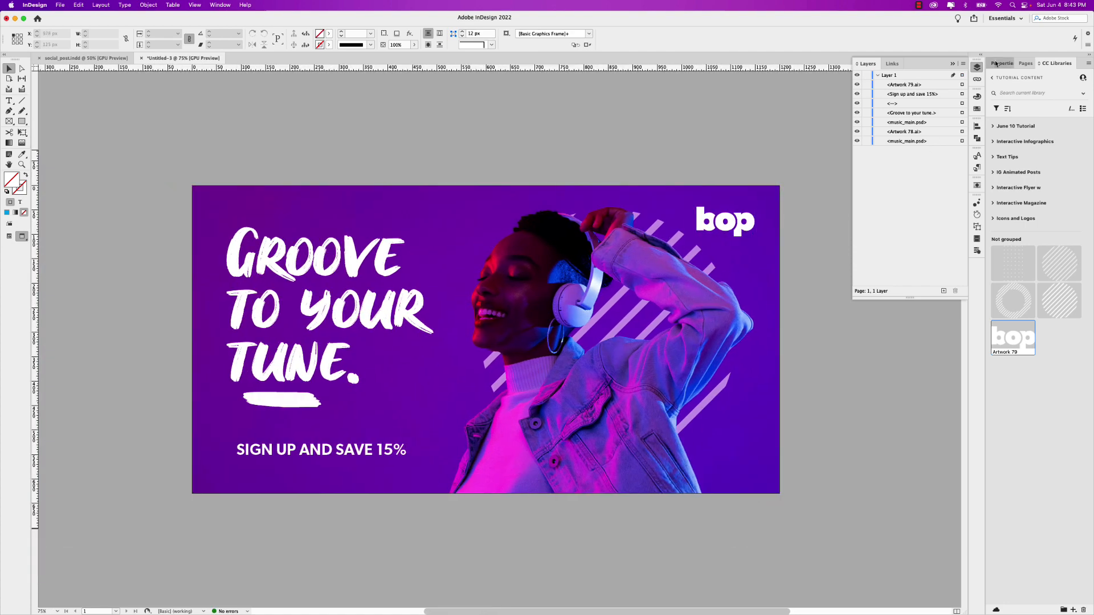
{"action": "left_click", "coordinate": [1030, 63]}
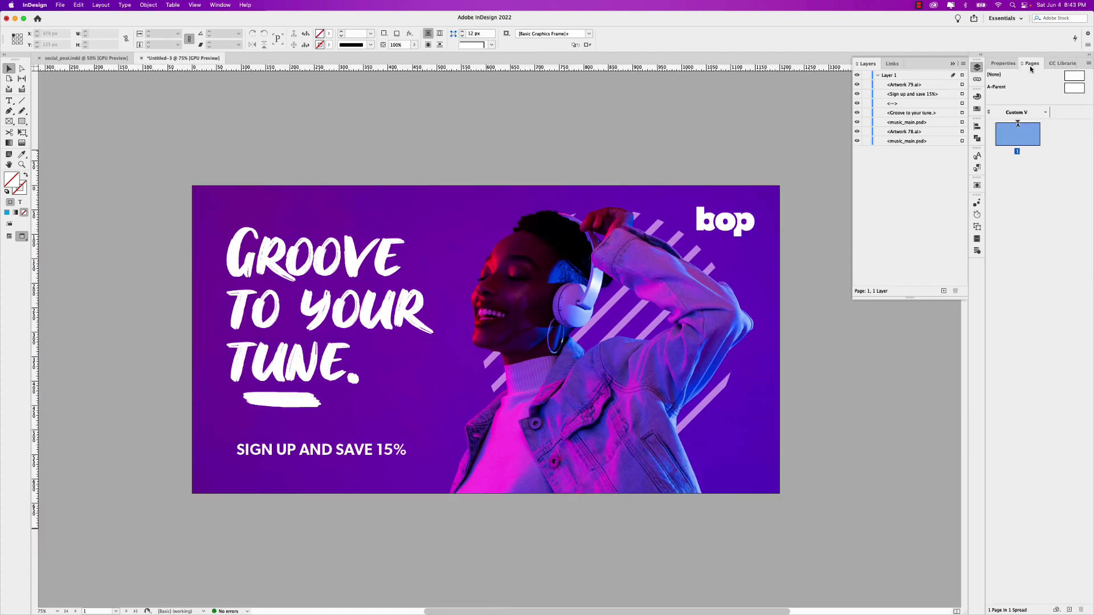
{"action": "left_click", "coordinate": [1068, 609]}
Copy all of page 1's artwork and paste it in place onto page 2.
{"action": "scroll", "coordinate": [518, 600], "scroll_direction": "up", "scroll_amount": 3}
{"action": "scroll", "coordinate": [519, 599], "scroll_direction": "up", "scroll_amount": 2}
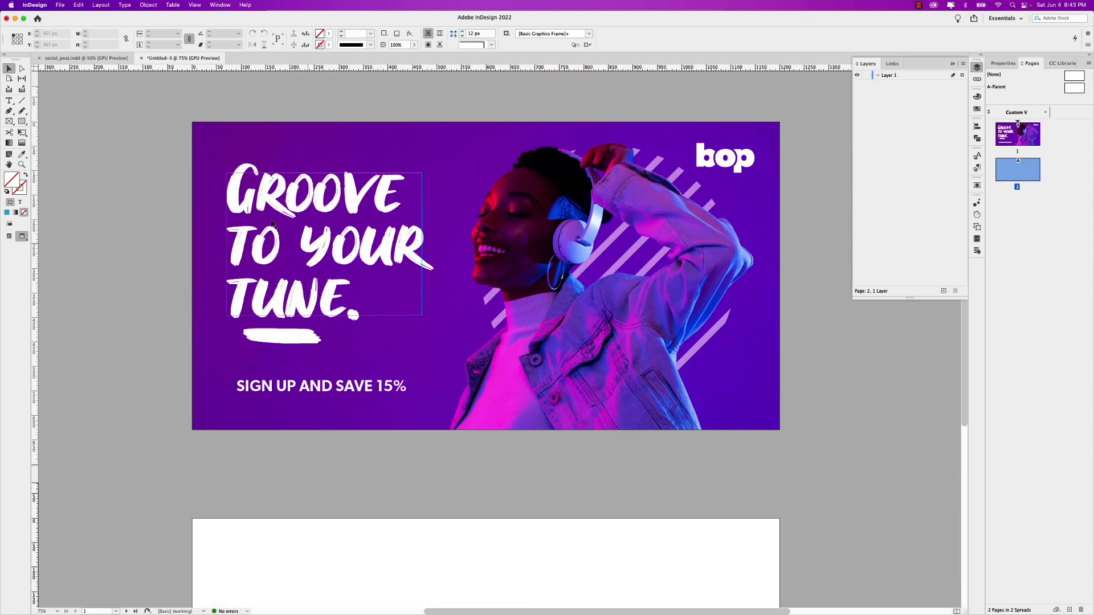
{"action": "left_click_drag", "start_coordinate": [164, 127], "coordinate": [790, 458]}
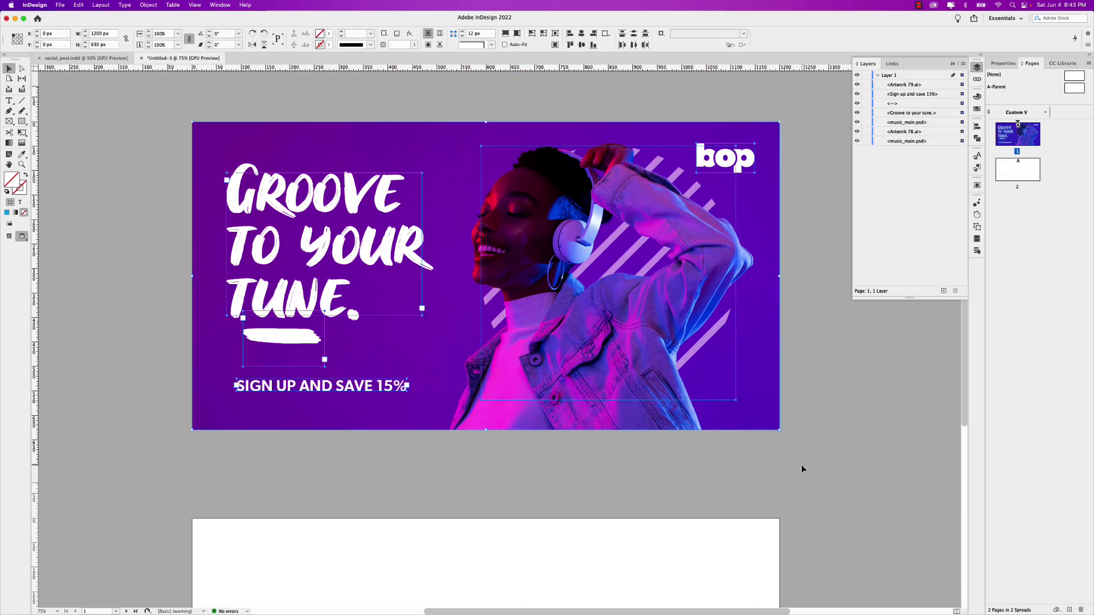
{"action": "scroll", "coordinate": [547, 512], "scroll_direction": "down", "scroll_amount": 5}
{"action": "left_click", "coordinate": [494, 388]}
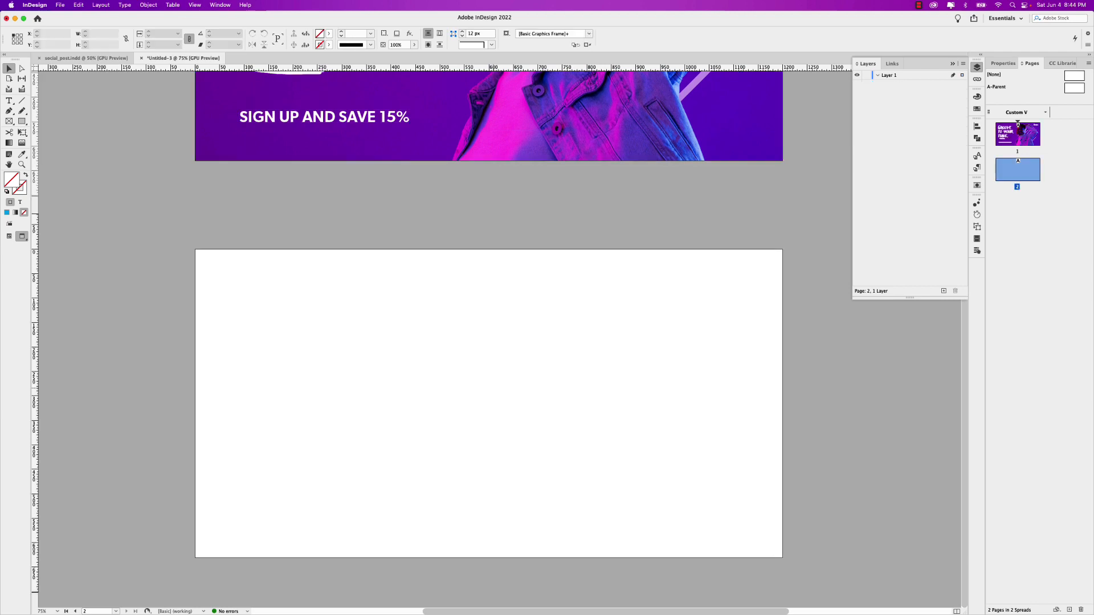
{"action": "key", "text": "super+alt+shift+v"}
{"action": "left_click", "coordinate": [276, 231]}
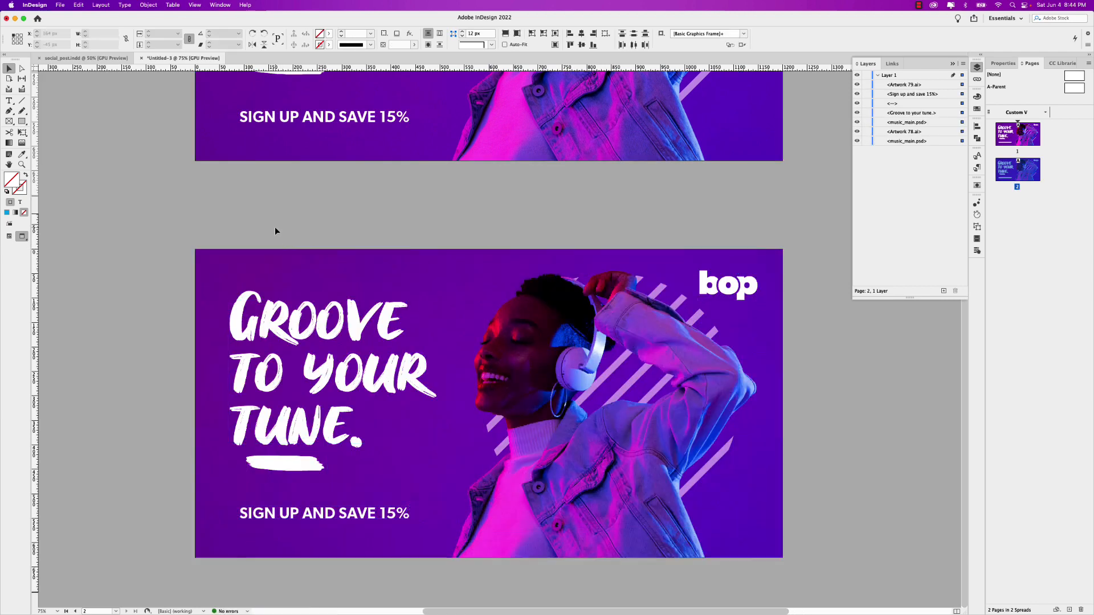
Delete page 2's cutout photo and replace the remaining background photo with music_main2.psd.
{"action": "left_click", "coordinate": [278, 264]}
{"action": "key", "text": "Delete"}
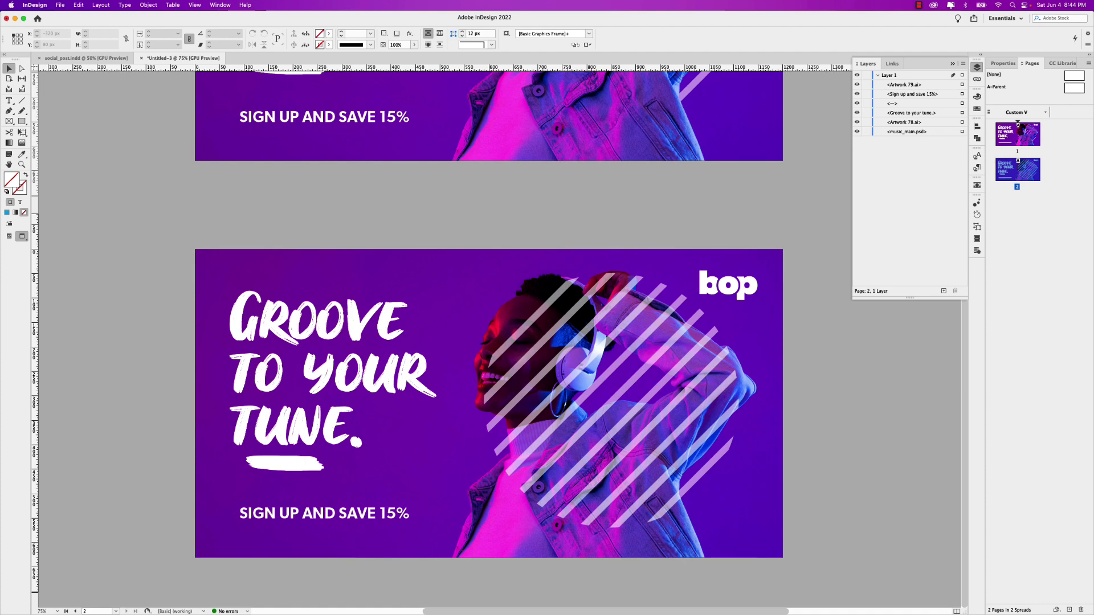
{"action": "key", "text": "super+Tab"}
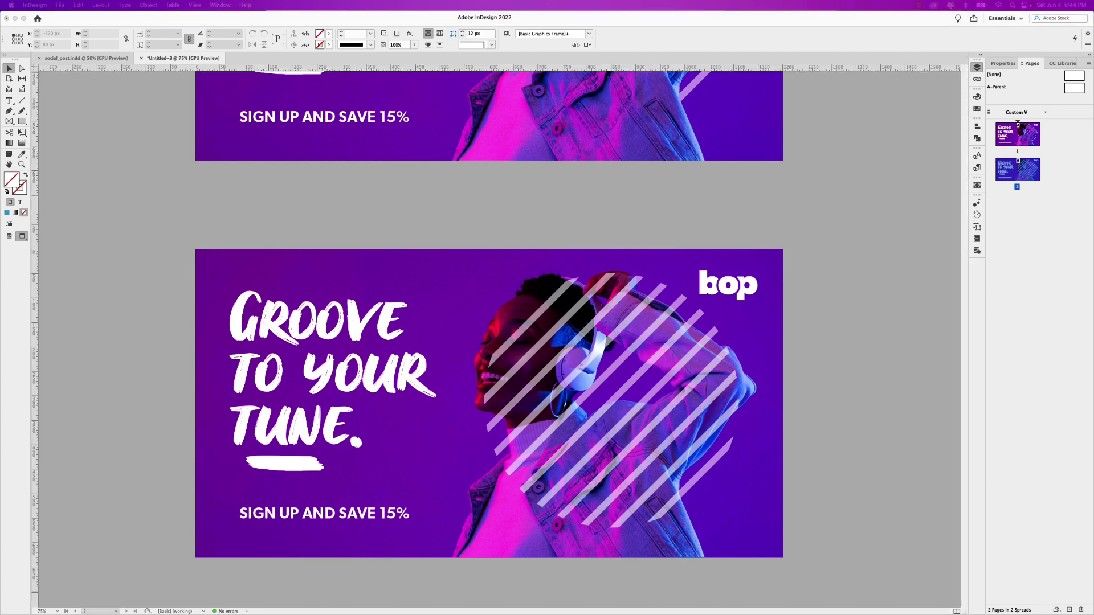
{"action": "left_click_drag", "start_coordinate": [1, 146], "coordinate": [247, 261]}
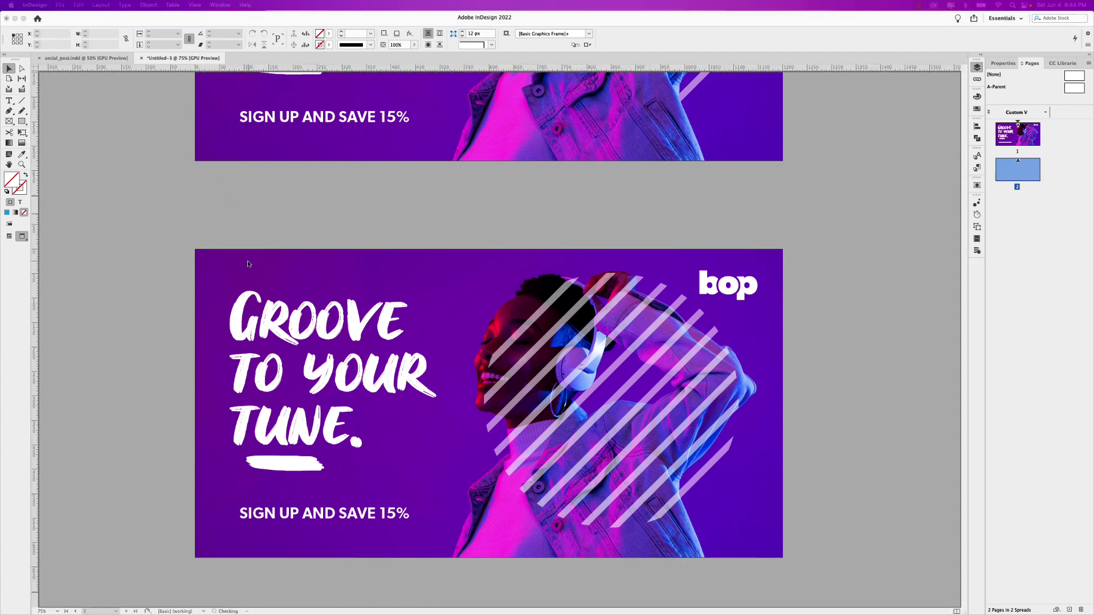
{"action": "left_click", "coordinate": [359, 262]}
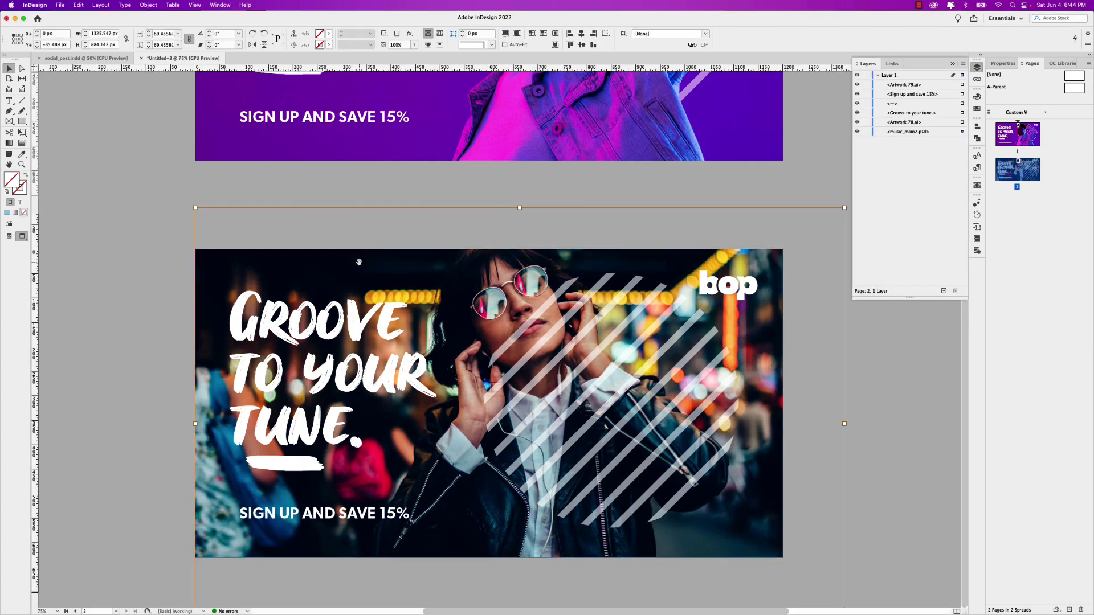
Shift the new photo down 50 px within its frame on page 2 and delete the stripe graphic.
{"action": "key", "text": "shift+Down"}
{"action": "key", "text": "shift+Down"}
{"action": "key", "text": "shift+Down"}
{"action": "key", "text": "shift+Down"}
{"action": "key", "text": "shift+Down"}
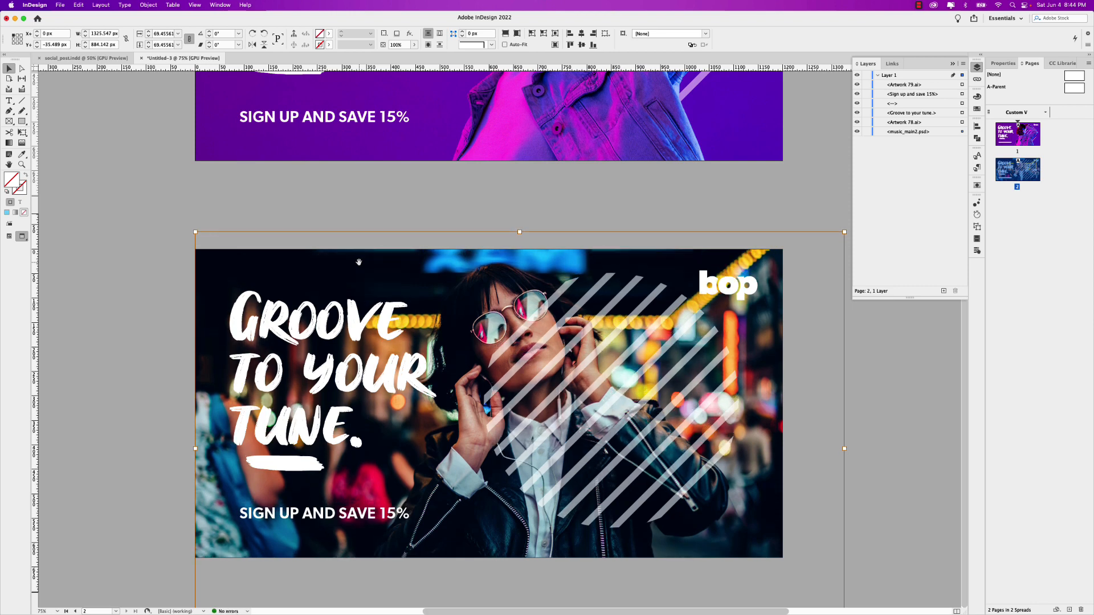
{"action": "left_click", "coordinate": [574, 309]}
{"action": "key", "text": "Delete"}
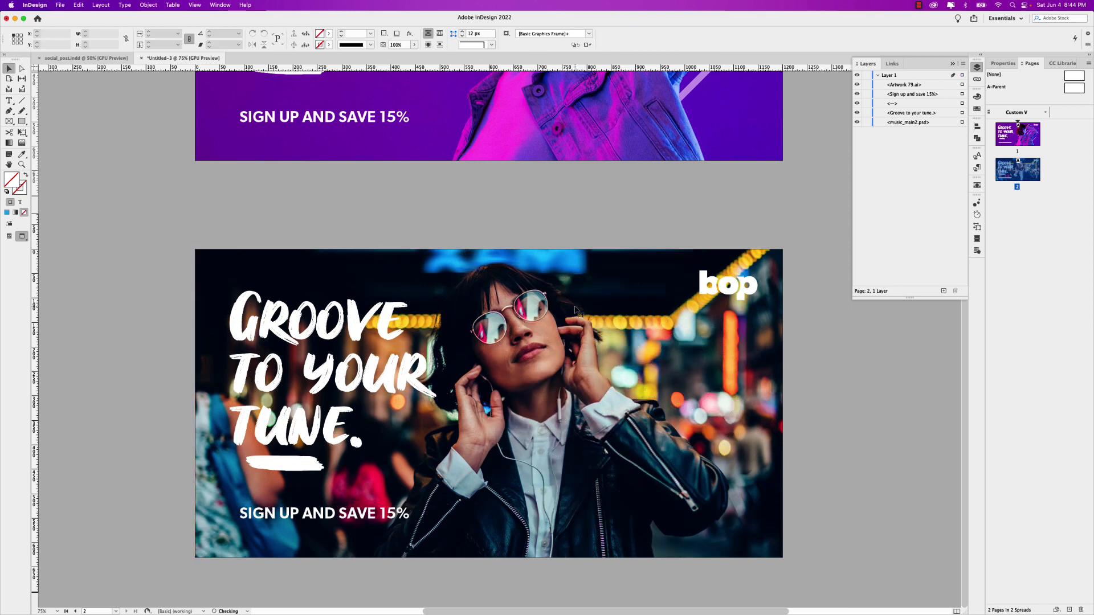
Duplicate the music_main2.psd photo in place and hide the woman_music bg layer in the copy through Object Layer Options.
{"action": "left_click", "coordinate": [456, 279]}
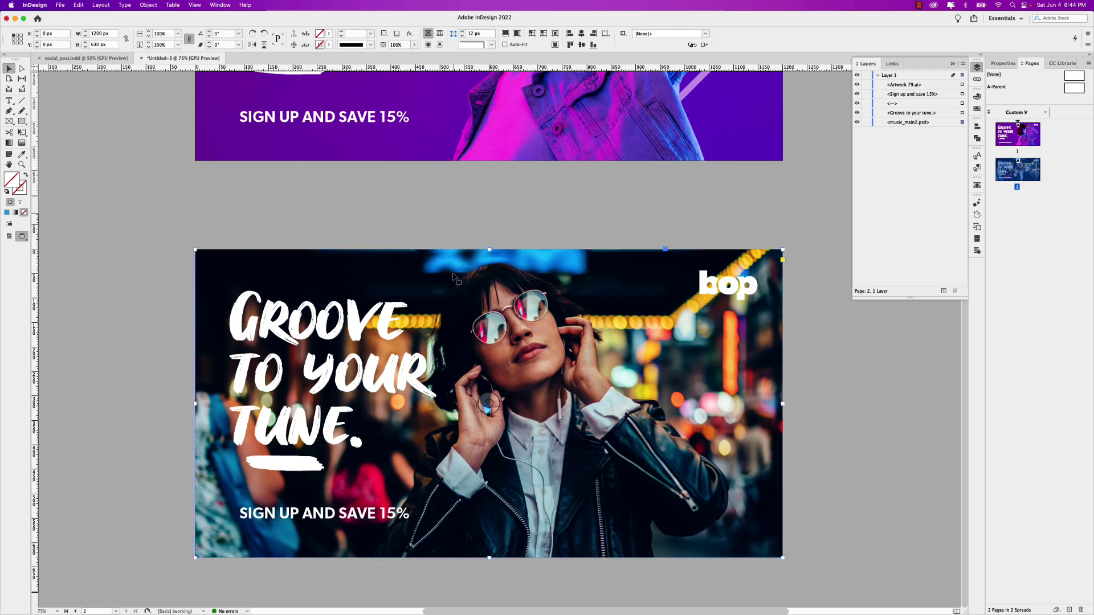
{"action": "key", "text": "alt+shift+super+v"}
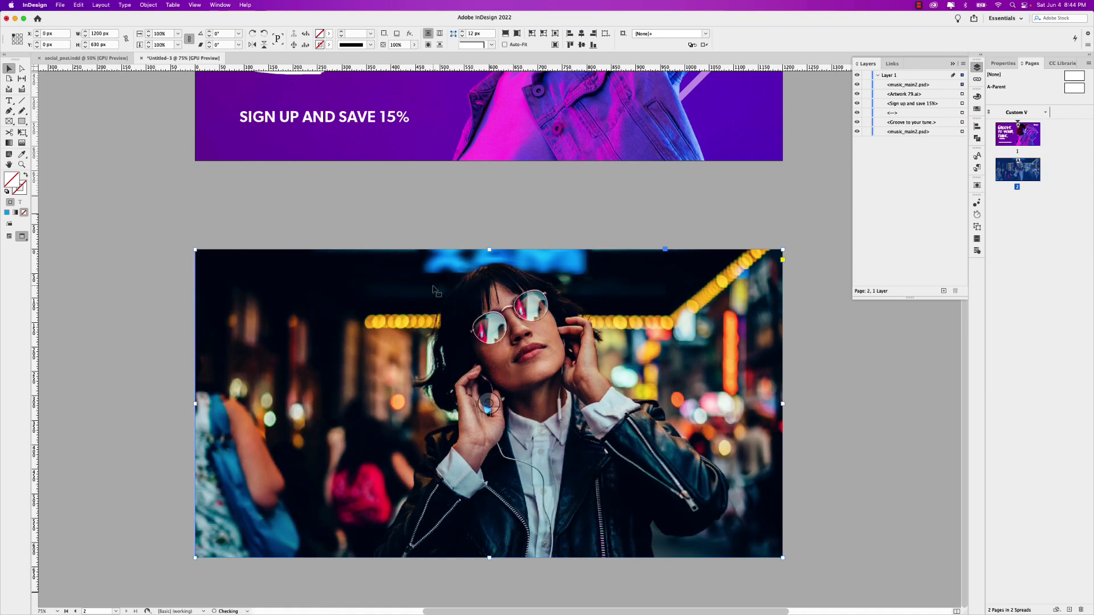
{"action": "right_click", "coordinate": [407, 287]}
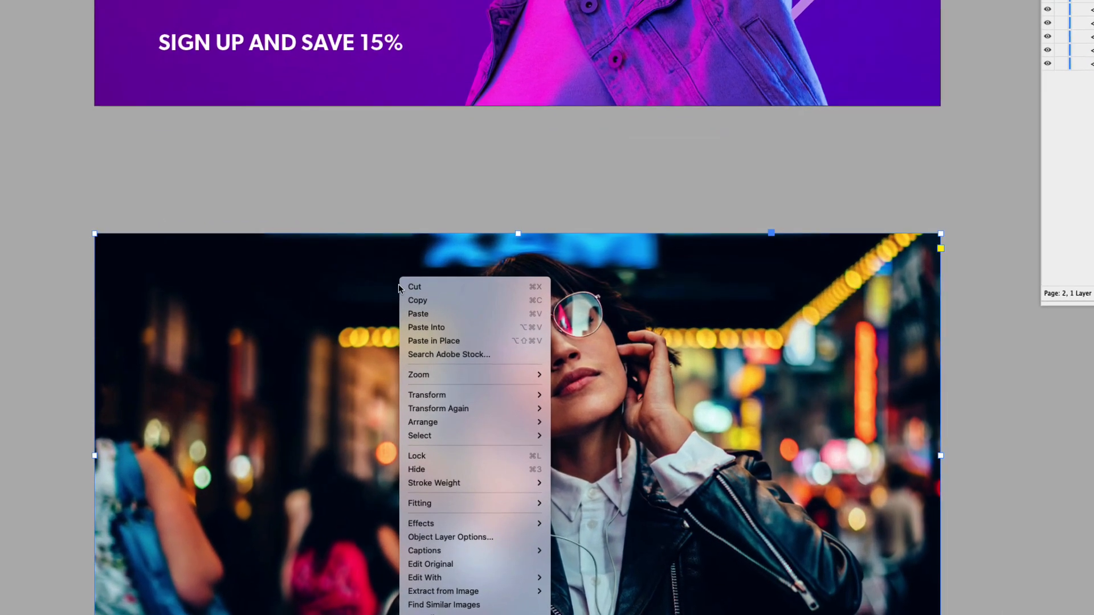
{"action": "mouse_move", "coordinate": [514, 380]}
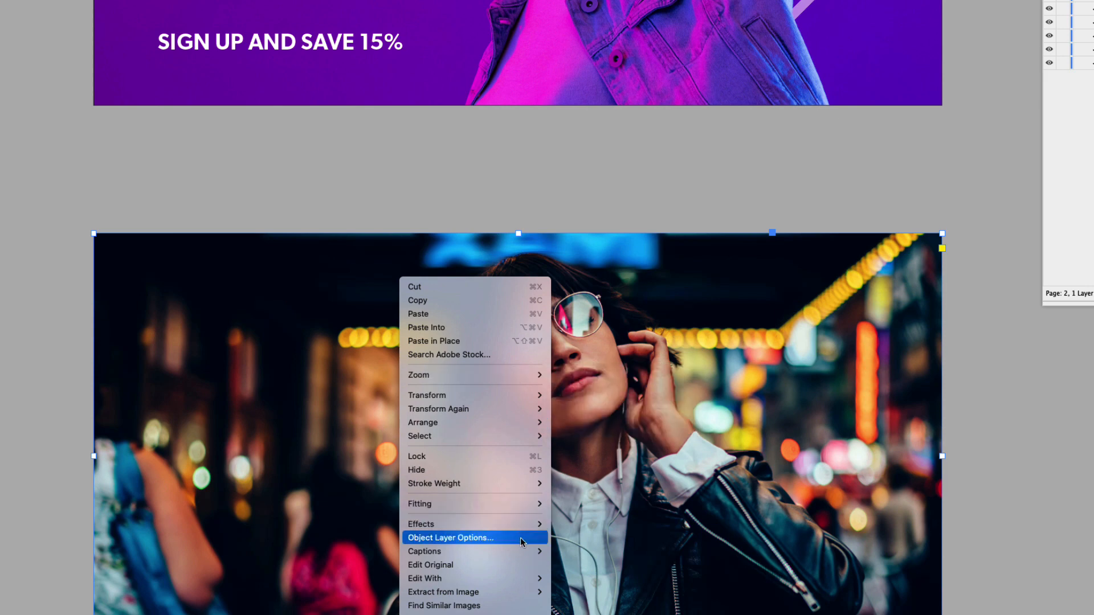
{"action": "left_click", "coordinate": [450, 538]}
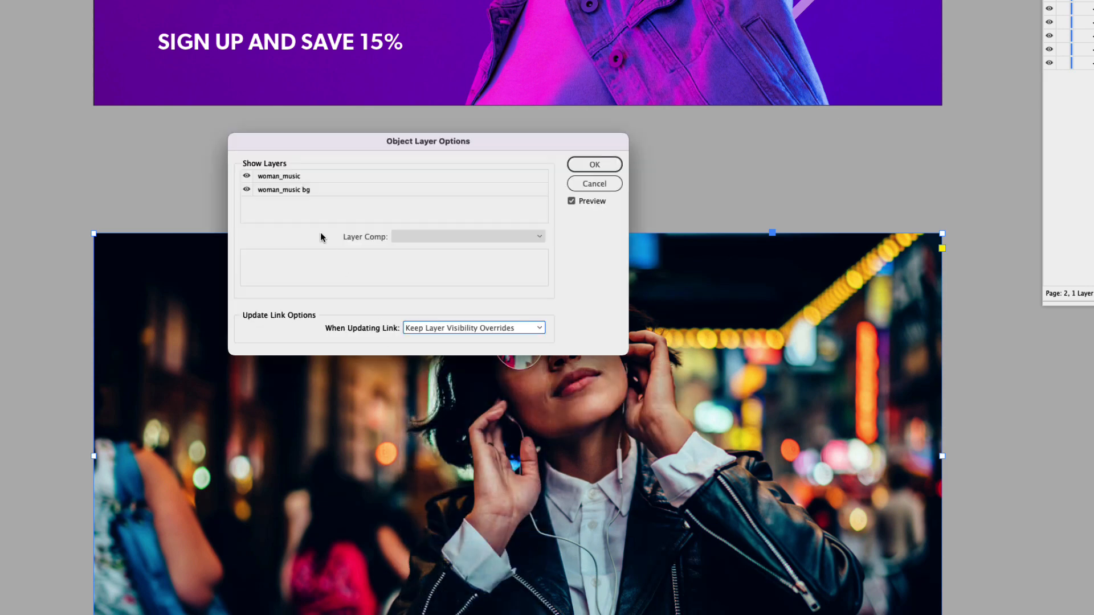
{"action": "left_click", "coordinate": [247, 190]}
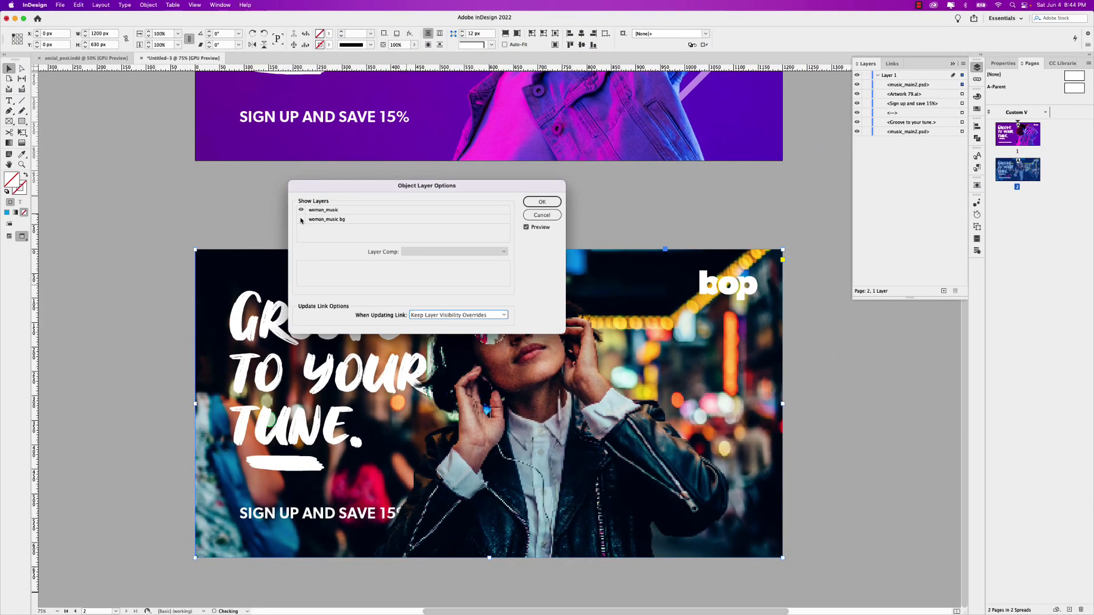
{"action": "left_click", "coordinate": [542, 202]}
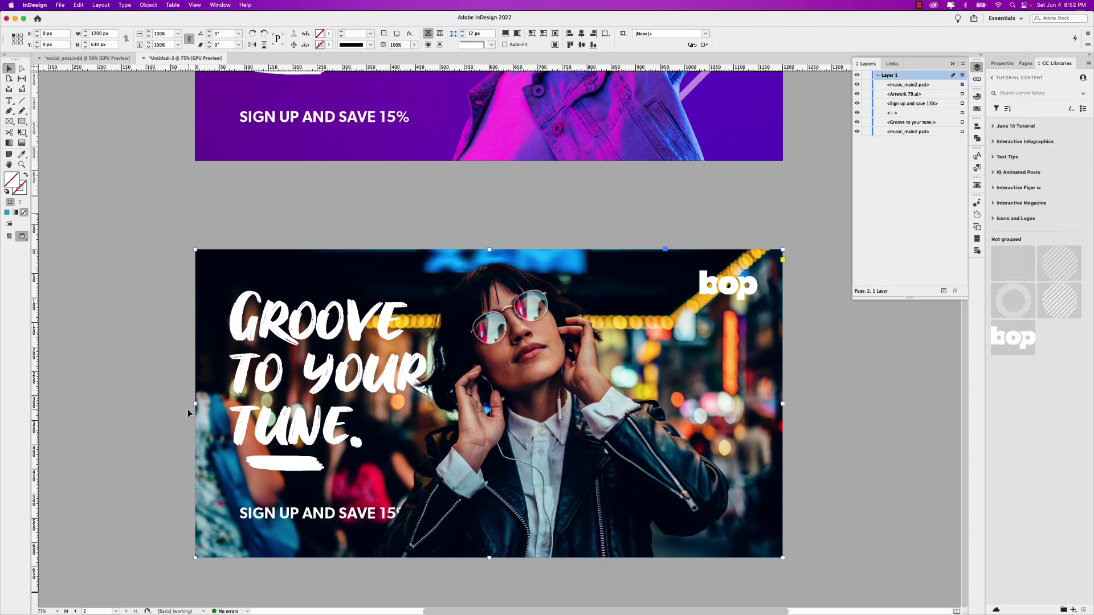
Pull the cutout frame's left edge inward to reach the background photo, and fill the background frame with the R=0 G=174 B=239 swatch.
{"action": "left_click_drag", "start_coordinate": [195, 404], "coordinate": [282, 401]}
{"action": "key", "text": "super+z"}
{"action": "left_click", "coordinate": [980, 111]}
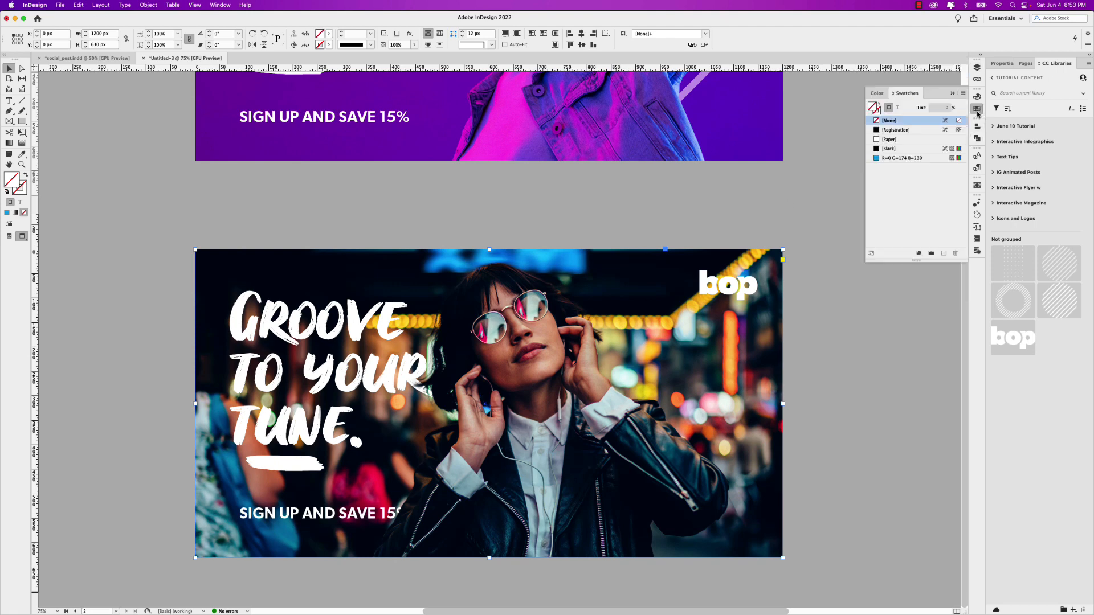
{"action": "left_click", "coordinate": [882, 159]}
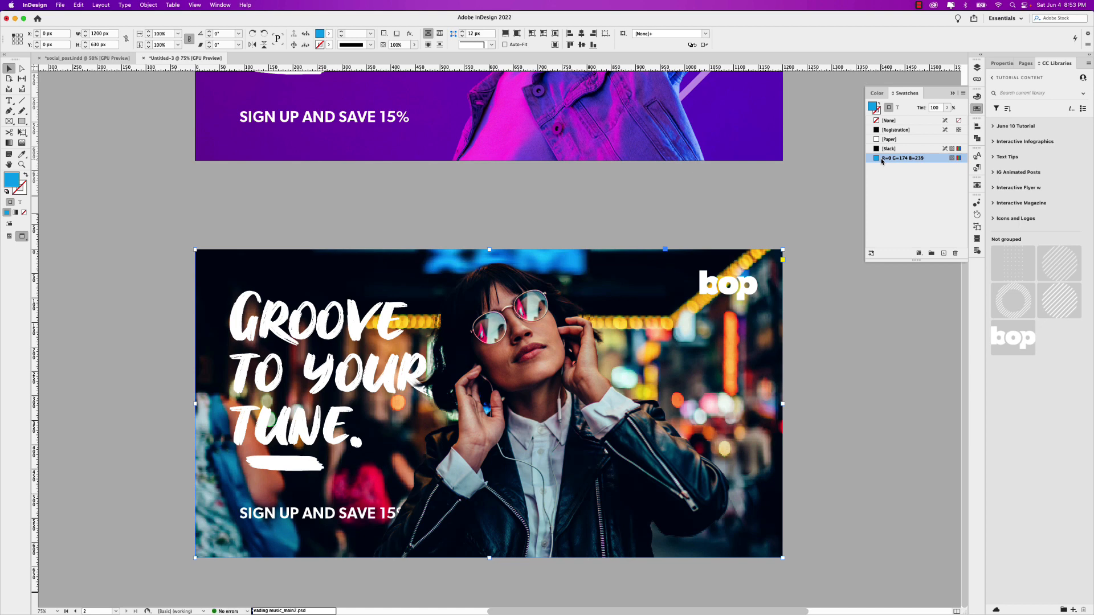
Set the background image inside its frame to Multiply blending with 45% opacity.
{"action": "double_click", "coordinate": [228, 294]}
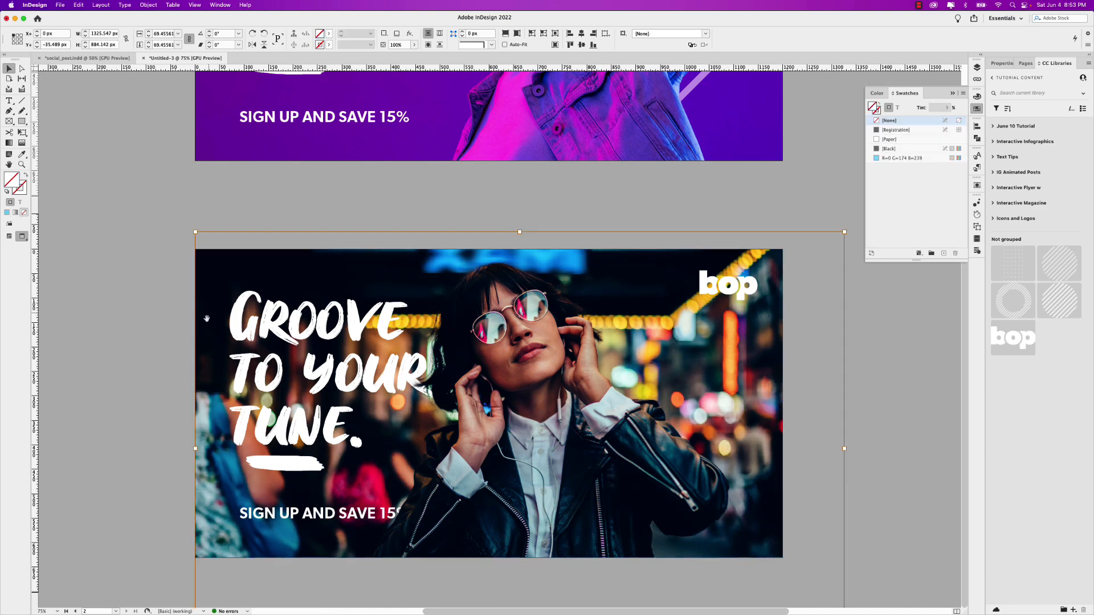
{"action": "left_click", "coordinate": [998, 68]}
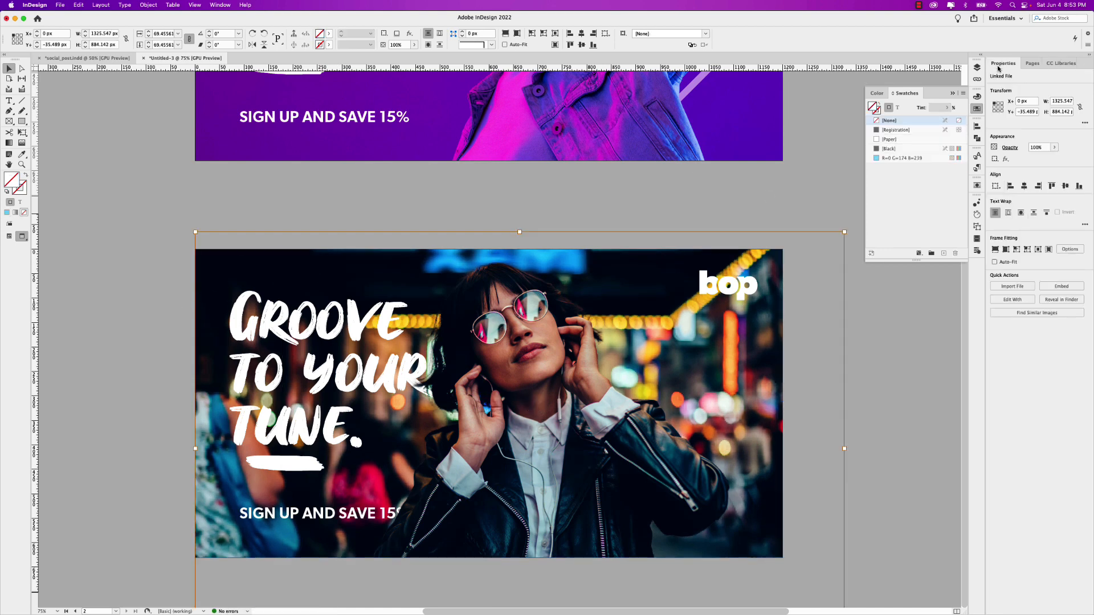
{"action": "left_click", "coordinate": [1010, 148]}
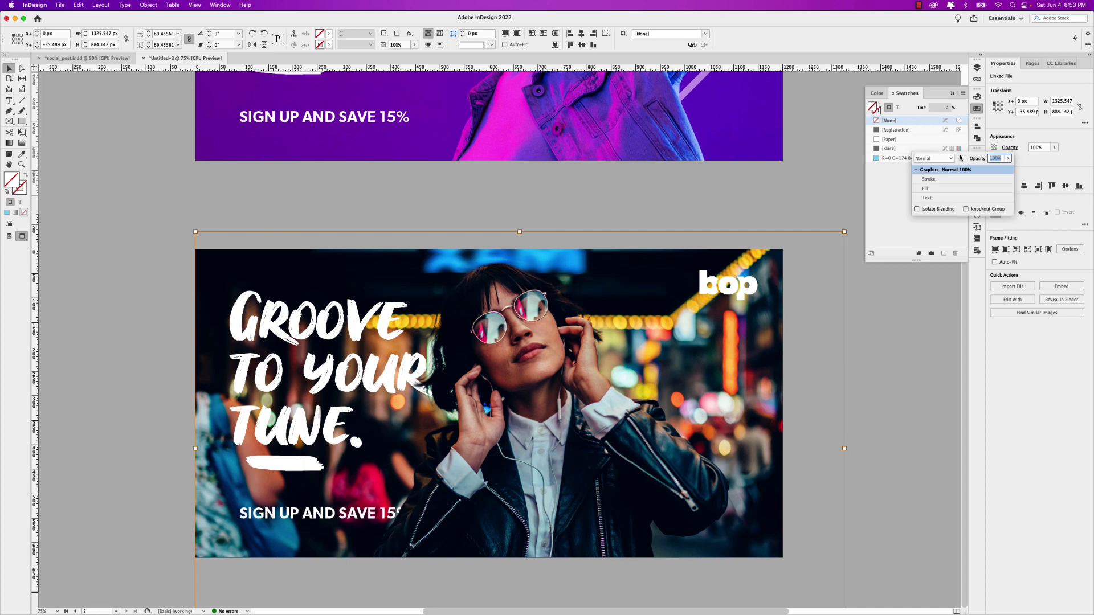
{"action": "left_click", "coordinate": [951, 160]}
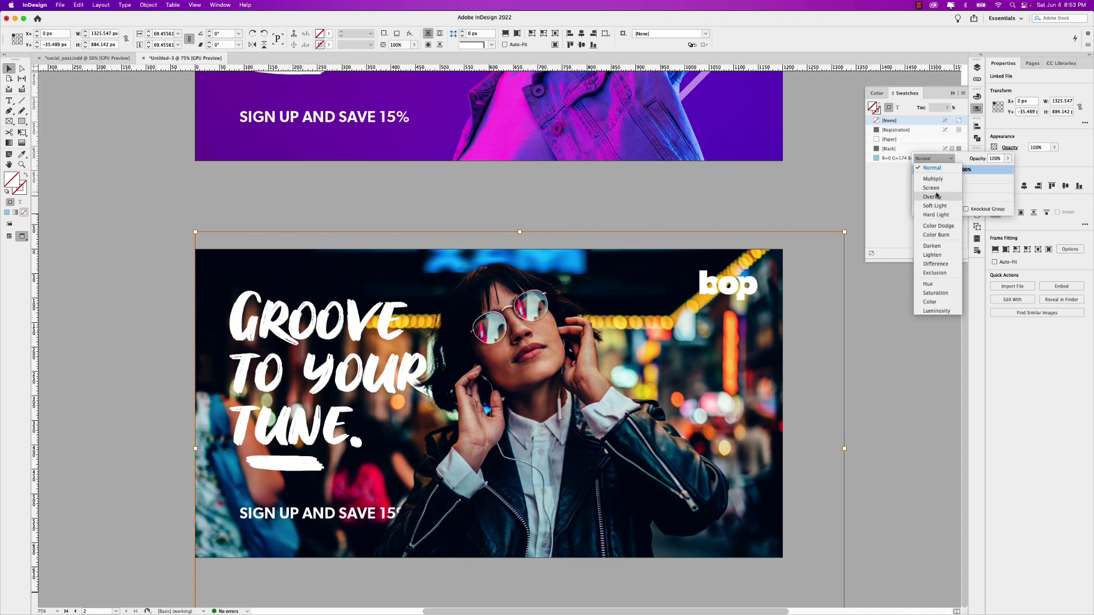
{"action": "left_click", "coordinate": [939, 179]}
{"action": "left_click", "coordinate": [996, 159]}
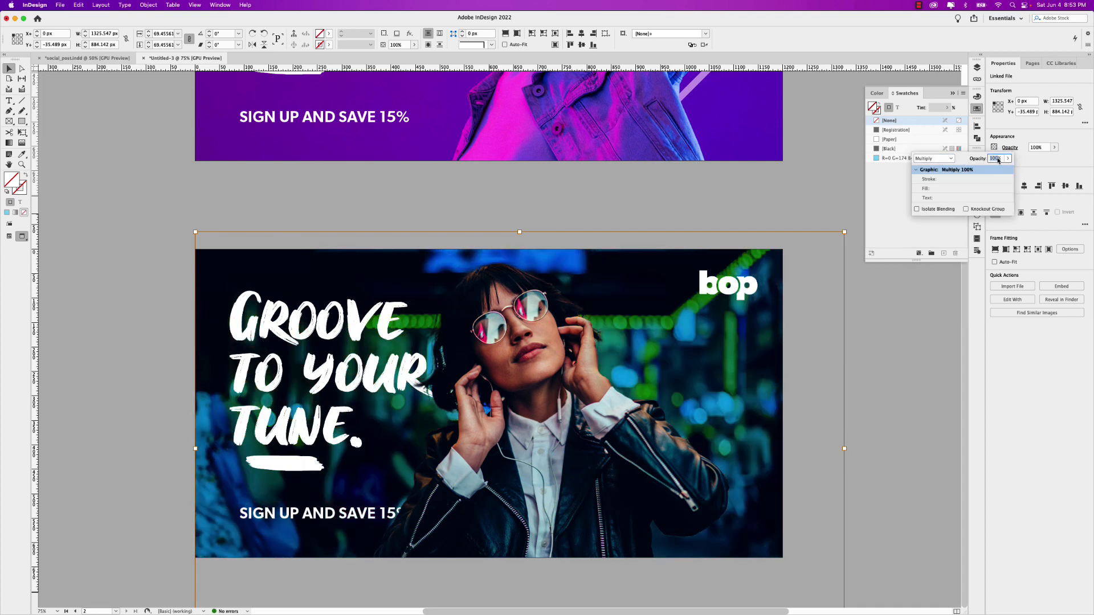
{"action": "type", "text": "45"}
{"action": "key", "text": "Return"}
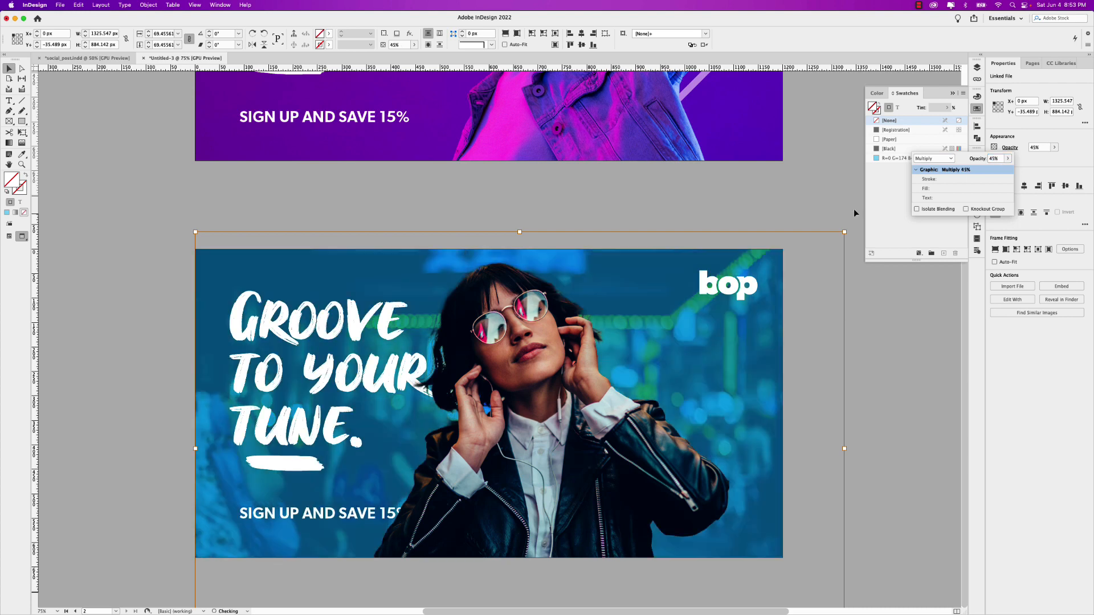
Deselect the background image and stretch the cutout photo's frame back to the page's left edge.
{"action": "left_click", "coordinate": [727, 203]}
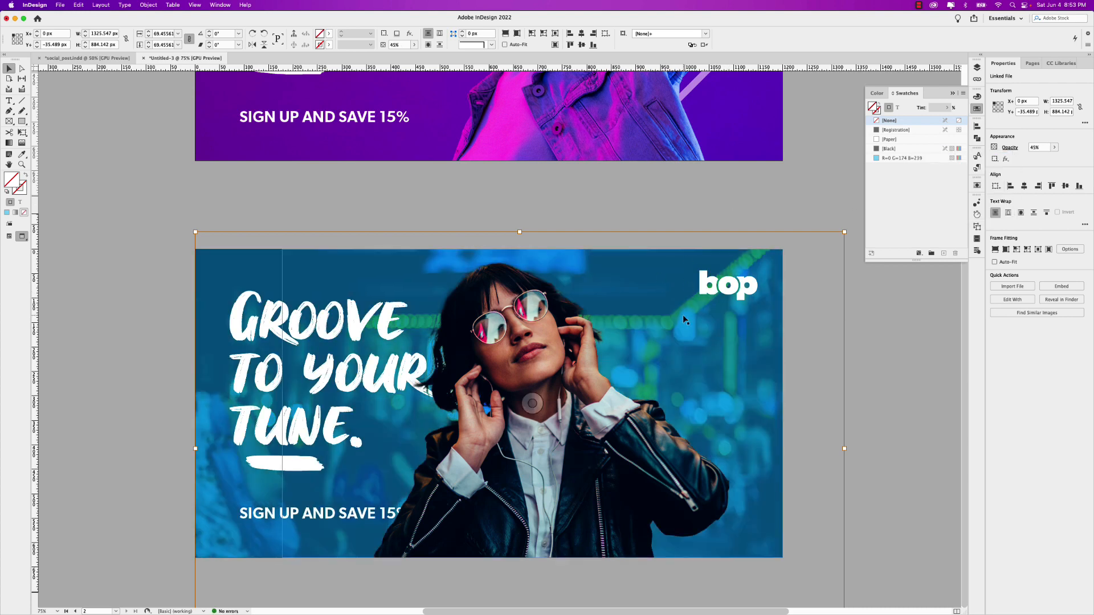
{"action": "left_click", "coordinate": [856, 401]}
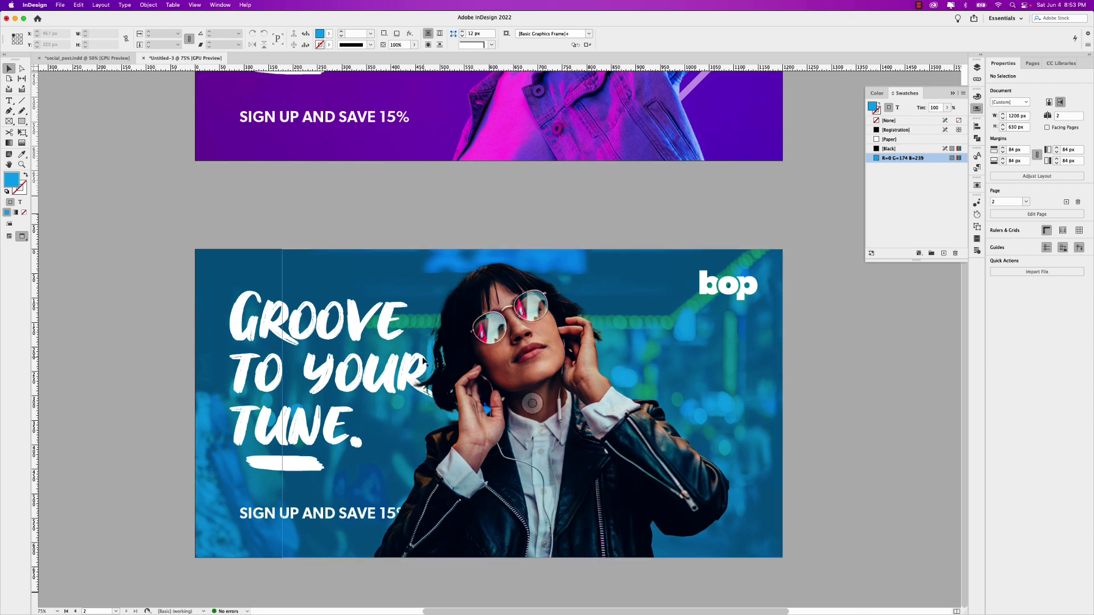
{"action": "left_click", "coordinate": [390, 274]}
{"action": "left_click_drag", "start_coordinate": [282, 404], "coordinate": [196, 404]}
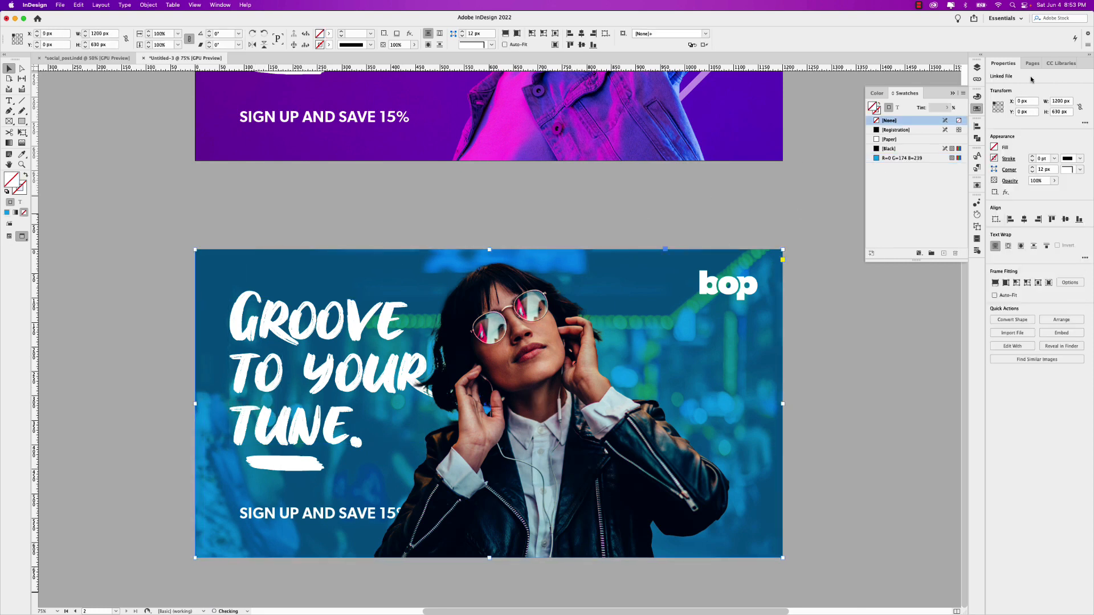
Place the striped ring graphic, Artwork 77, from the CC library on page 2, positioned behind the cutout woman.
{"action": "left_click", "coordinate": [1060, 63]}
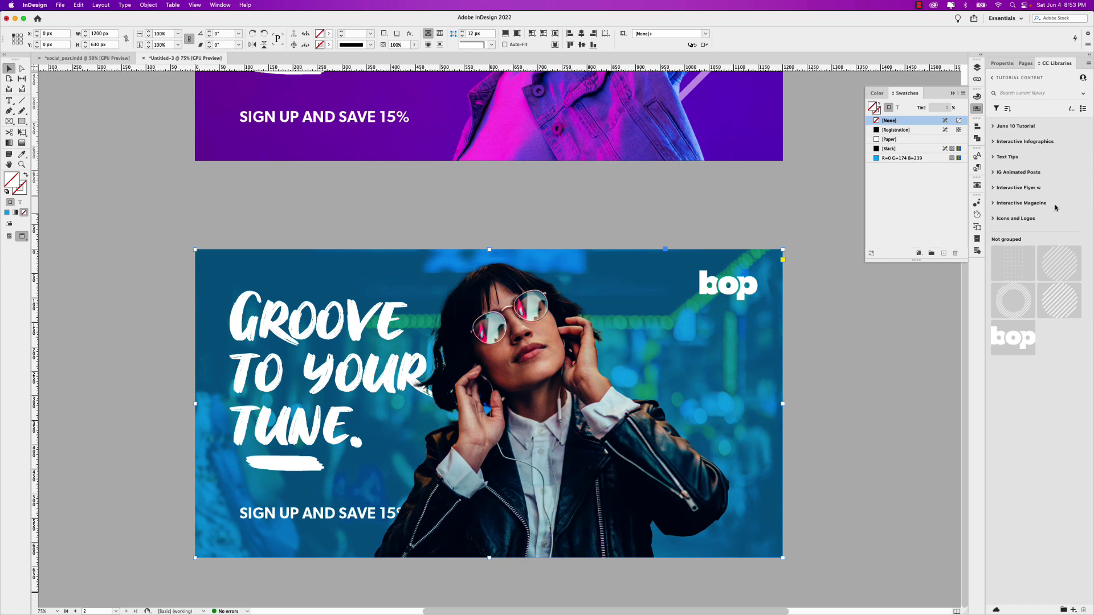
{"action": "left_click_drag", "start_coordinate": [1013, 301], "coordinate": [713, 214]}
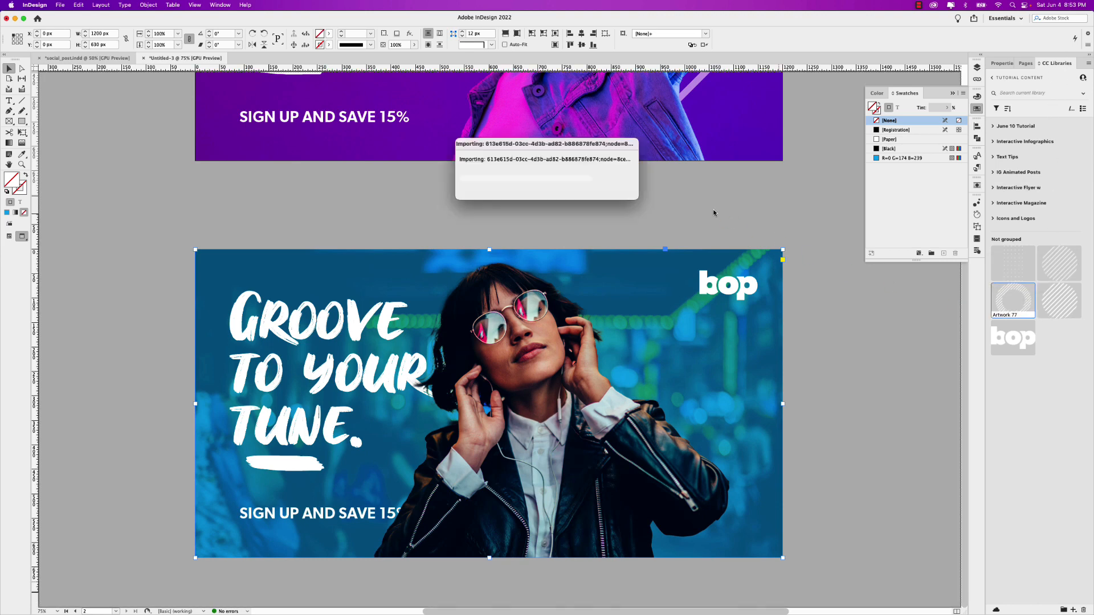
{"action": "left_click", "coordinate": [696, 215]}
{"action": "left_click_drag", "start_coordinate": [762, 308], "coordinate": [525, 307]}
{"action": "left_click_drag", "start_coordinate": [781, 227], "coordinate": [718, 227]}
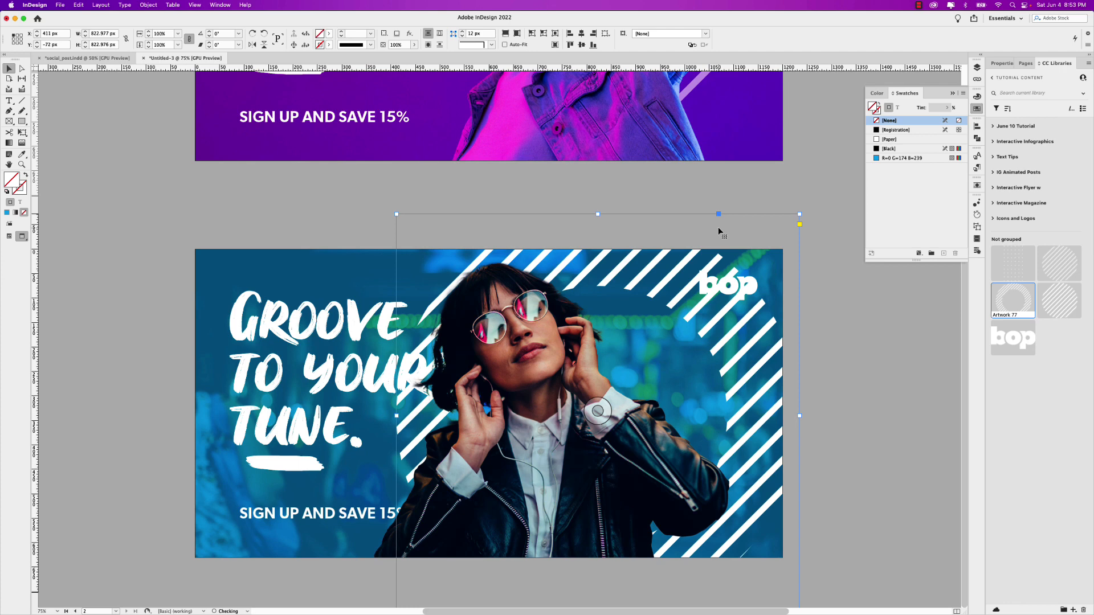
Scale the striped ring down to about 647 px wide and move it to about X 470 px, Y 25 px.
{"action": "left_click_drag", "start_coordinate": [799, 214], "coordinate": [664, 304]}
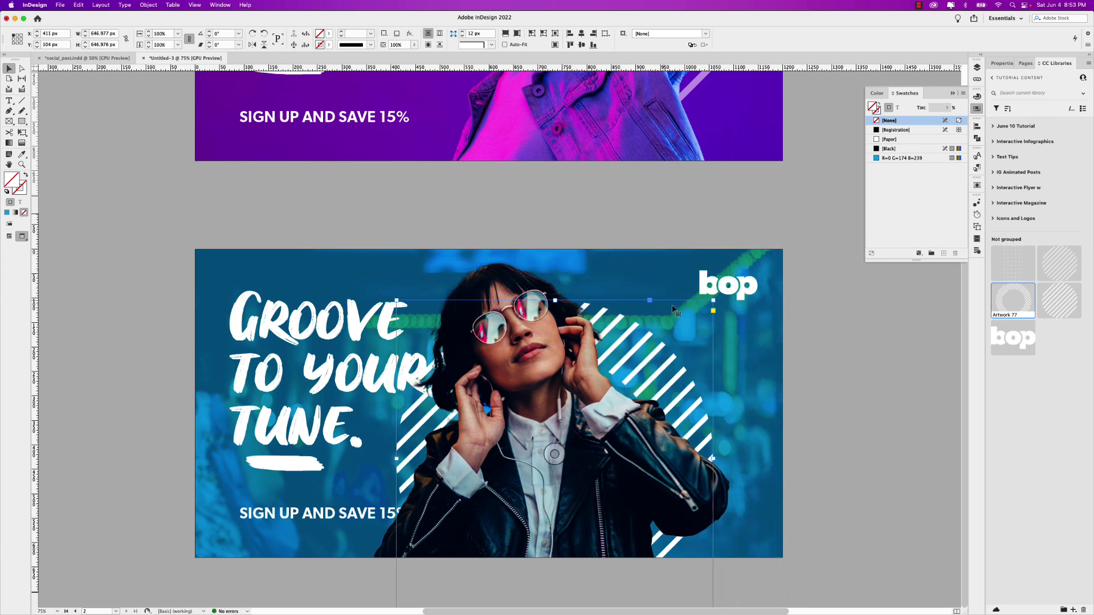
{"action": "left_click_drag", "start_coordinate": [674, 374], "coordinate": [695, 357]}
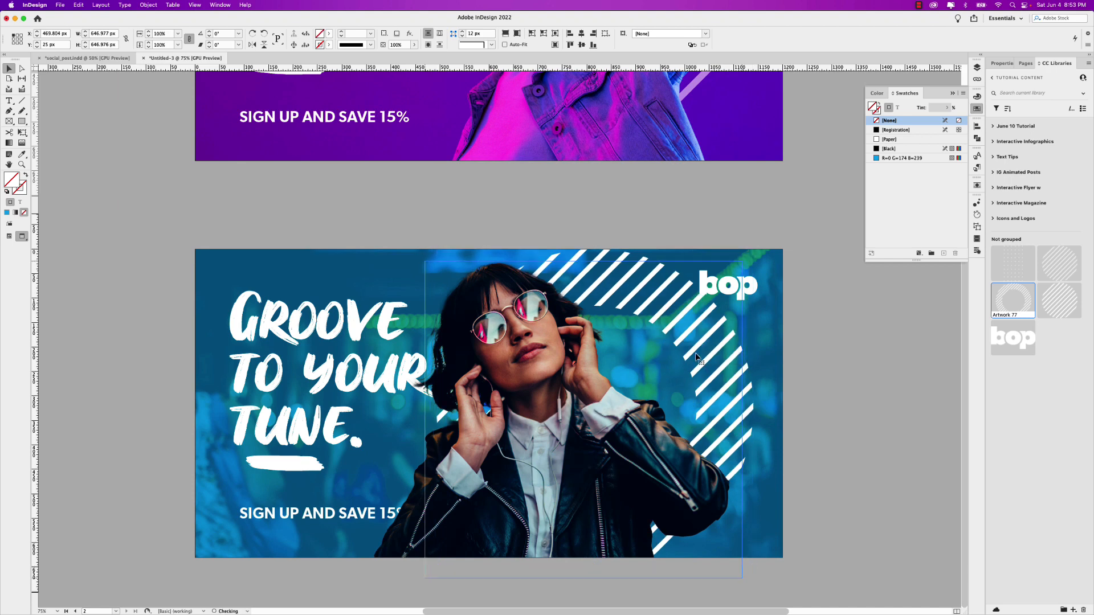
{"action": "left_click", "coordinate": [826, 283]}
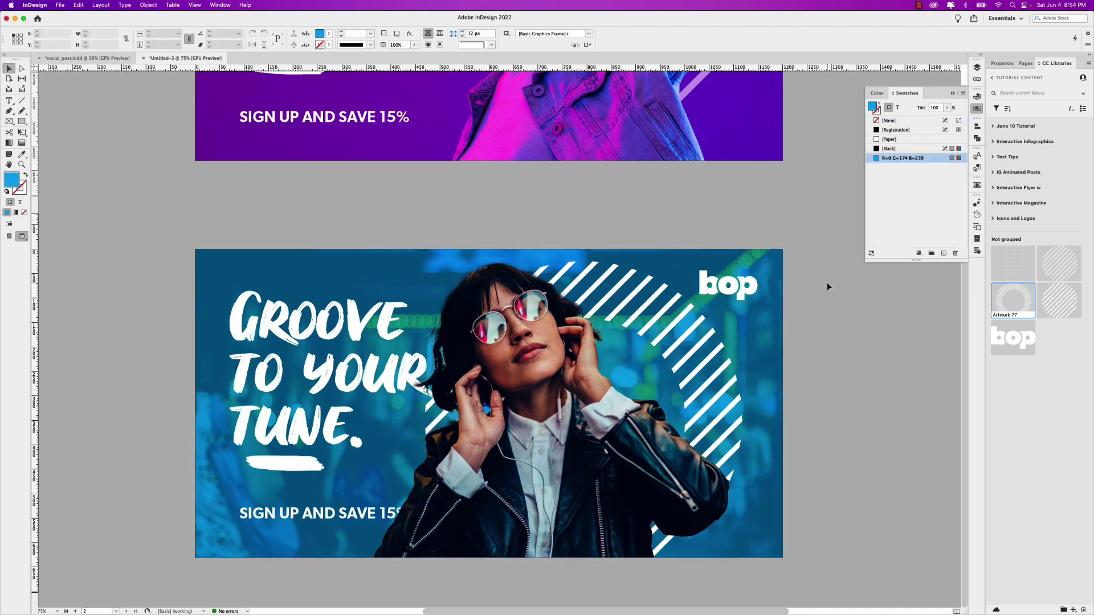
Shrink the striped ring slightly, move it a little lower behind the woman, and deselect it.
{"action": "left_click", "coordinate": [670, 337]}
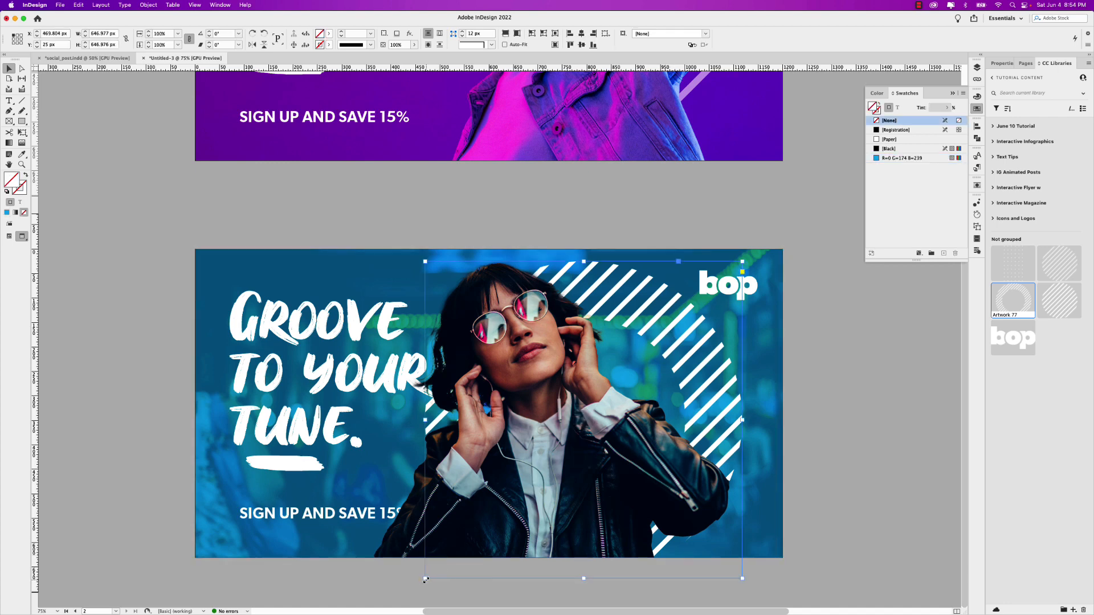
{"action": "left_click_drag", "start_coordinate": [425, 580], "coordinate": [434, 568]}
{"action": "left_click_drag", "start_coordinate": [722, 378], "coordinate": [719, 394]}
{"action": "left_click", "coordinate": [865, 379]}
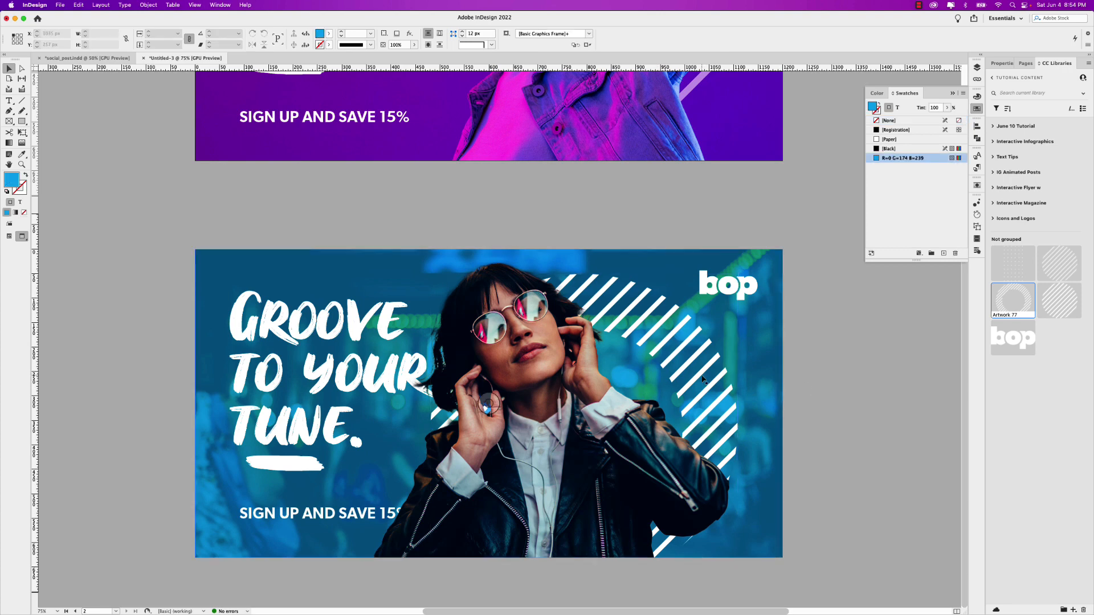